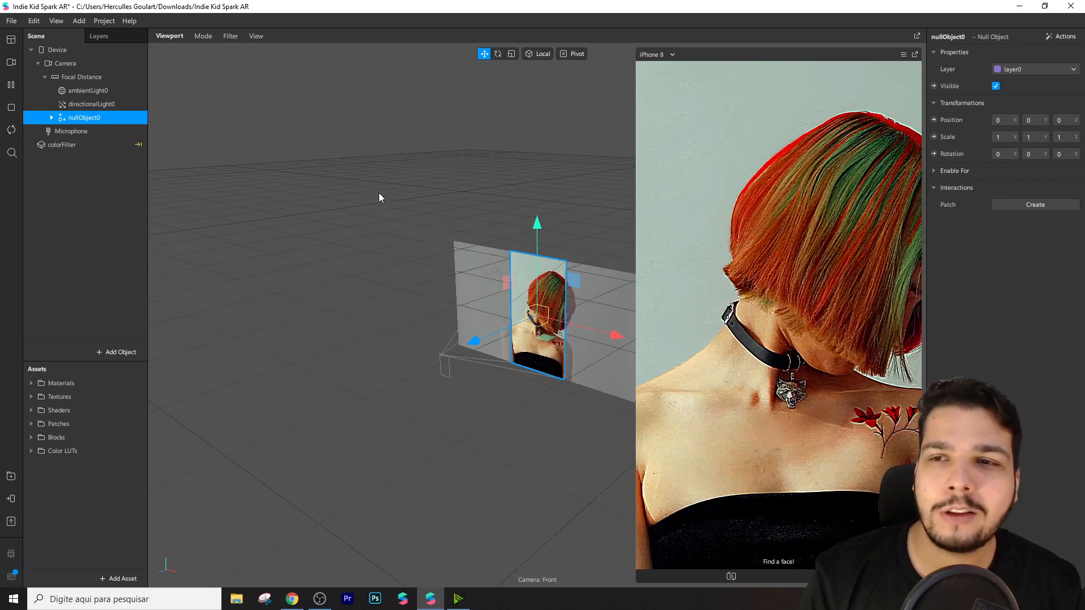
- Toggle the visibility of nullObject0 off and on to compare the preview without and with the filter
{"action": "left_click", "coordinate": [996, 87]}
{"action": "left_click", "coordinate": [996, 87]}
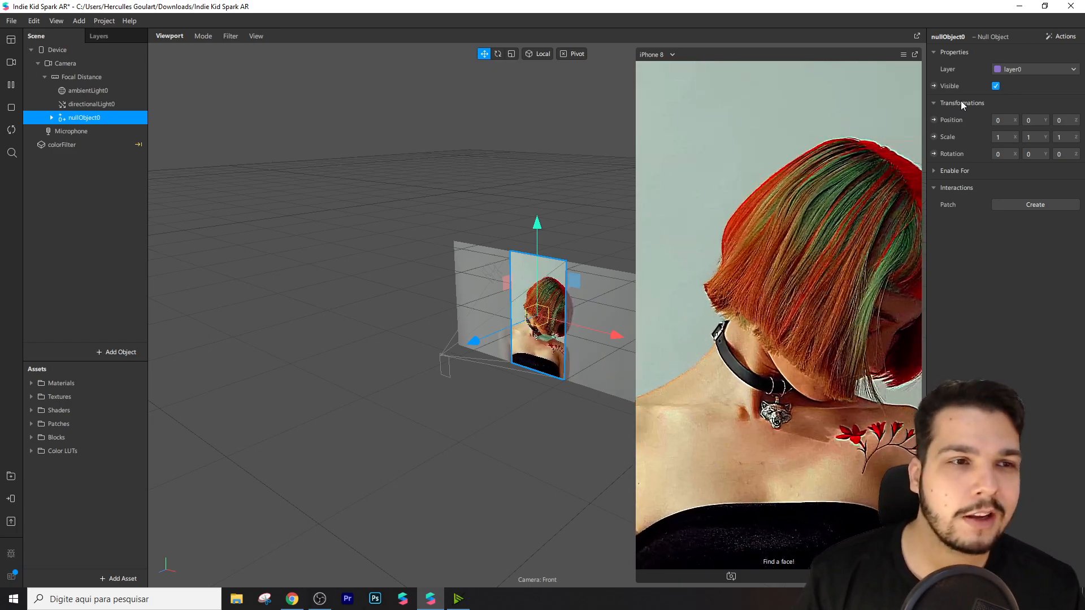
{"action": "left_click", "coordinate": [996, 87]}
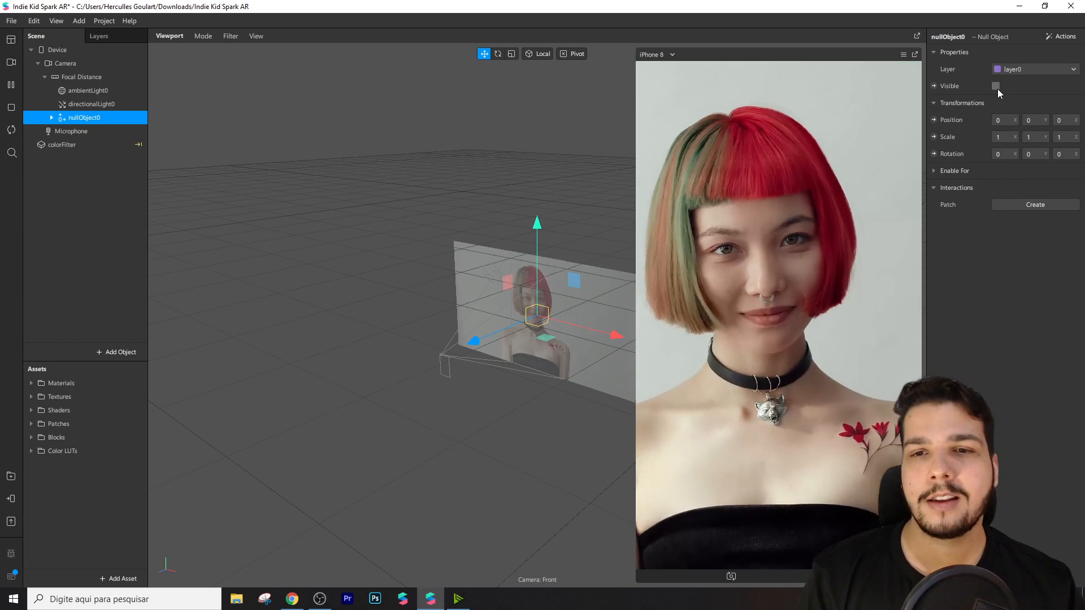
{"action": "left_click", "coordinate": [996, 88]}
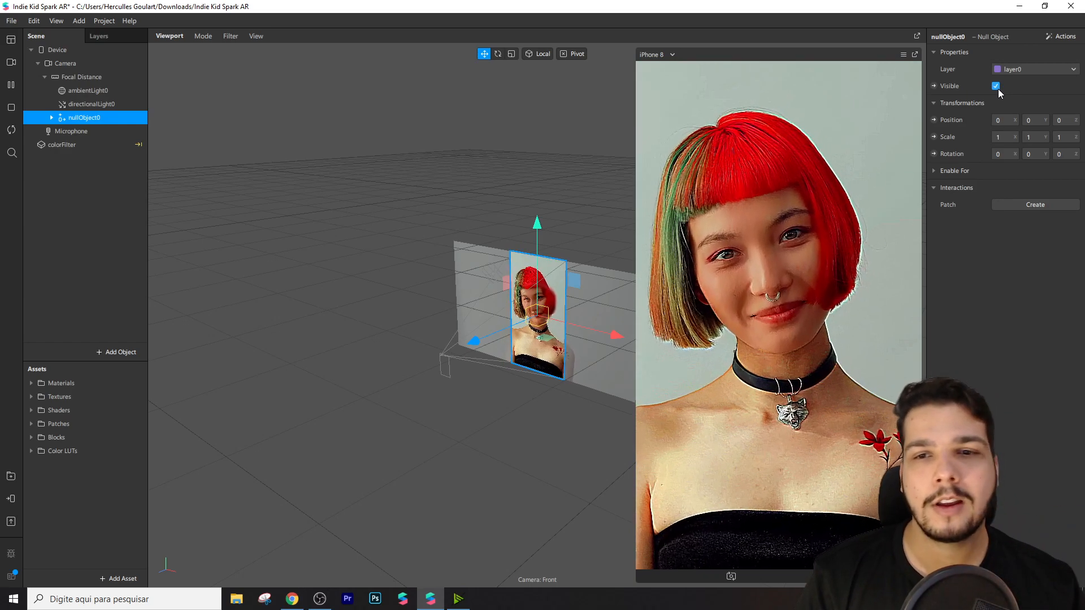
- Preview the filter on the simulation video of the dark-haired woman in the yellow shirt and reselect nullObject0
{"action": "left_click", "coordinate": [10, 62]}
{"action": "scroll", "coordinate": [90, 228], "scroll_direction": "down", "scroll_amount": 1}
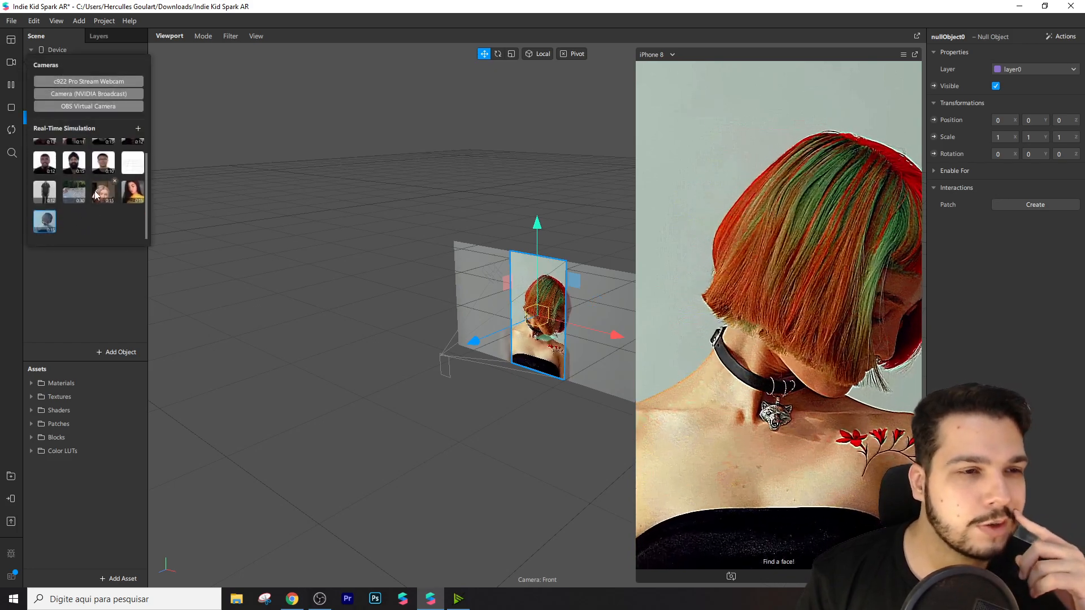
{"action": "left_click", "coordinate": [103, 193]}
{"action": "left_click", "coordinate": [132, 192]}
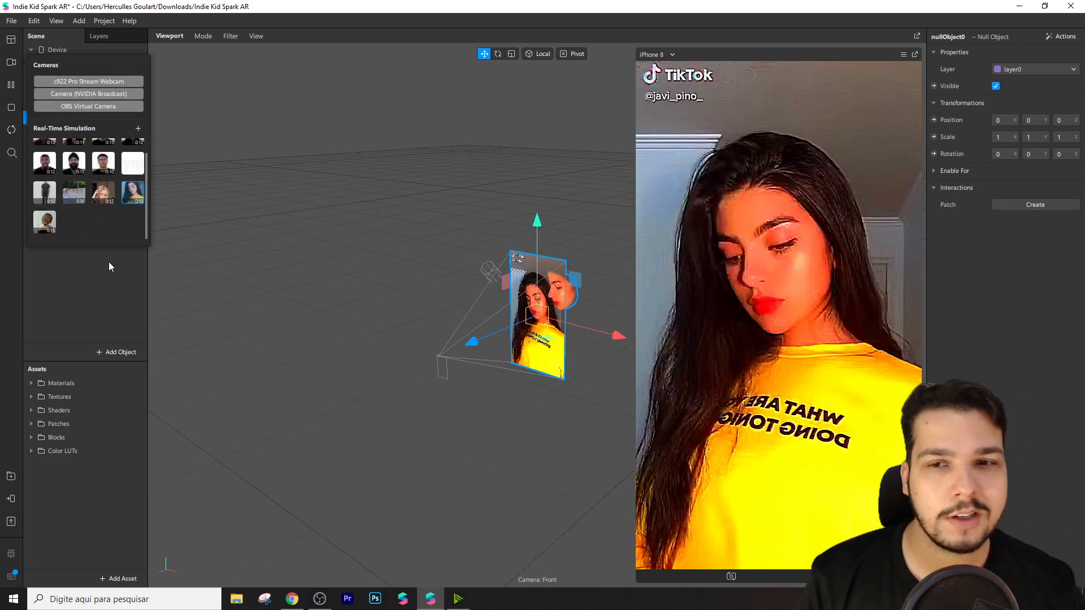
{"action": "left_click", "coordinate": [109, 262]}
{"action": "left_click", "coordinate": [84, 117]}
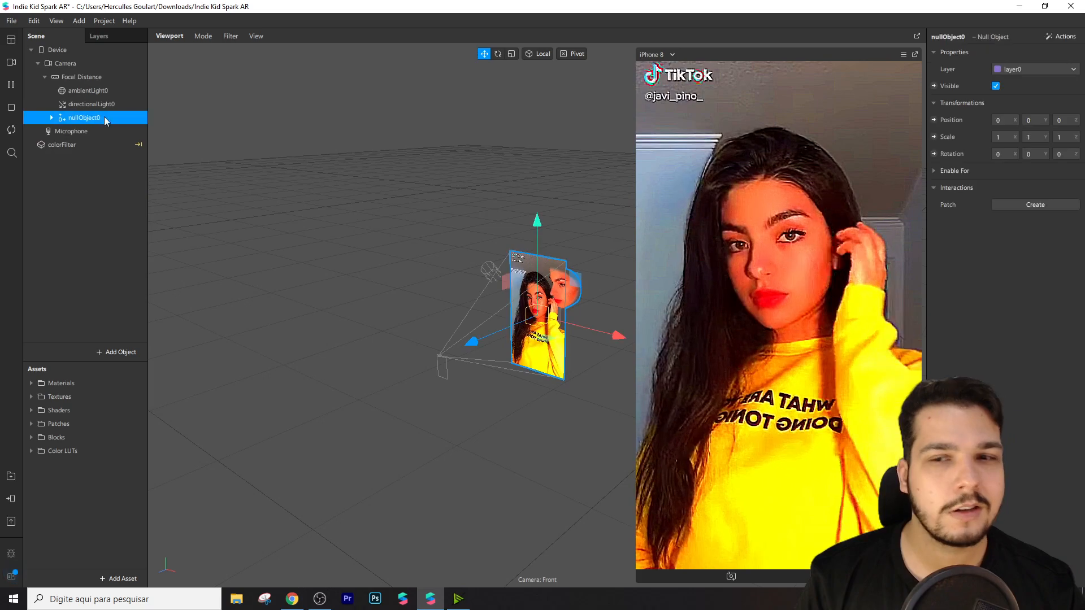
- Compare the preview with nullObject0 hidden and visible, switching the simulation to the blonde woman's video
{"action": "left_click", "coordinate": [996, 86]}
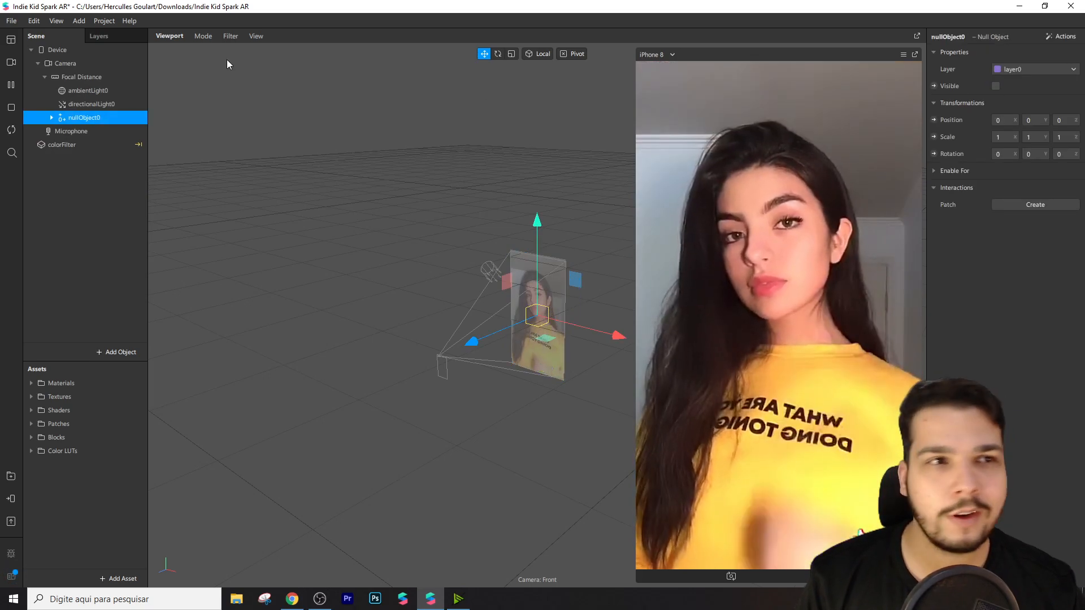
{"action": "left_click", "coordinate": [11, 63]}
{"action": "left_click", "coordinate": [104, 193]}
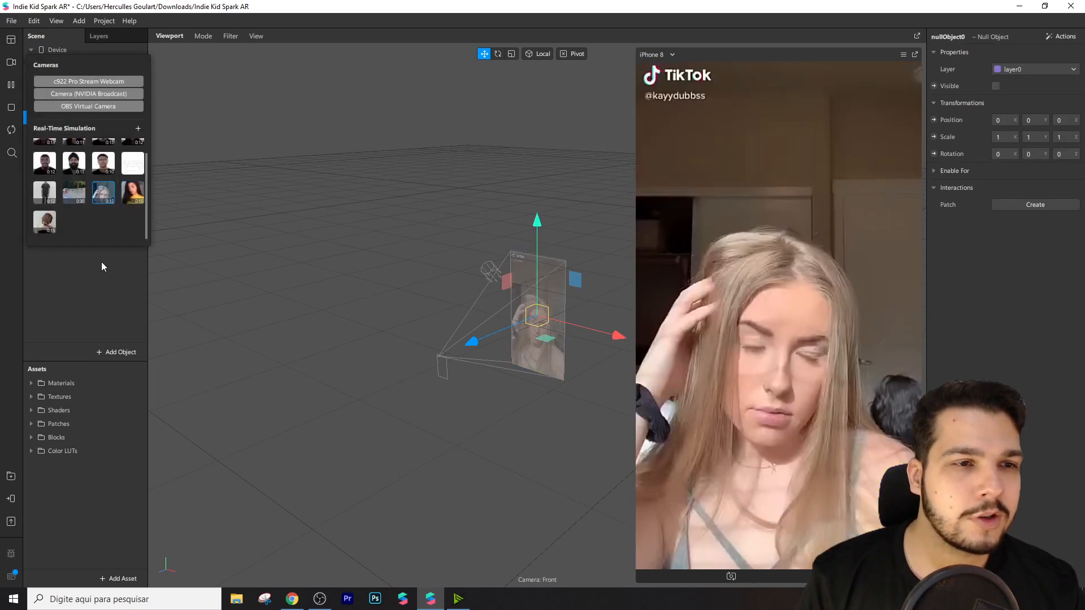
{"action": "left_click", "coordinate": [98, 273]}
{"action": "left_click", "coordinate": [61, 121]}
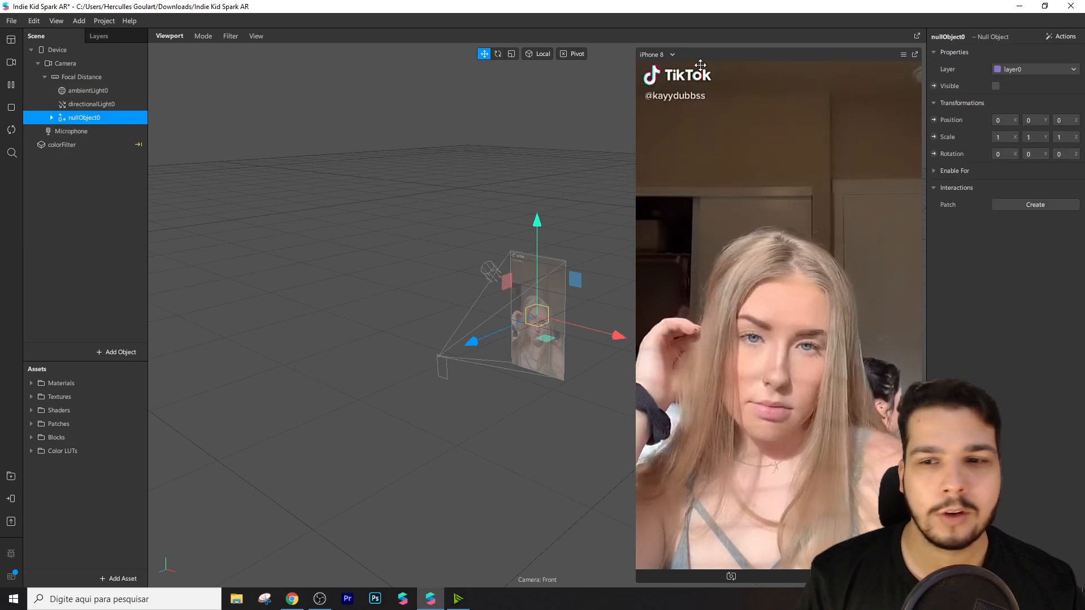
{"action": "left_click", "coordinate": [995, 86]}
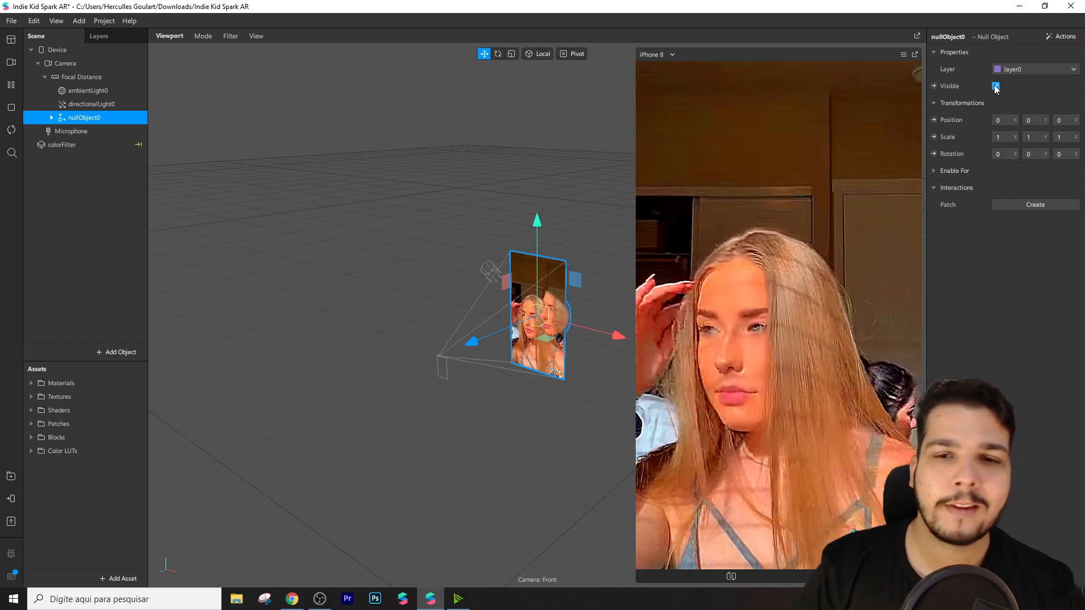
- Close the Indie Kid Spark AR project and discard its changes
{"action": "left_click", "coordinate": [102, 205]}
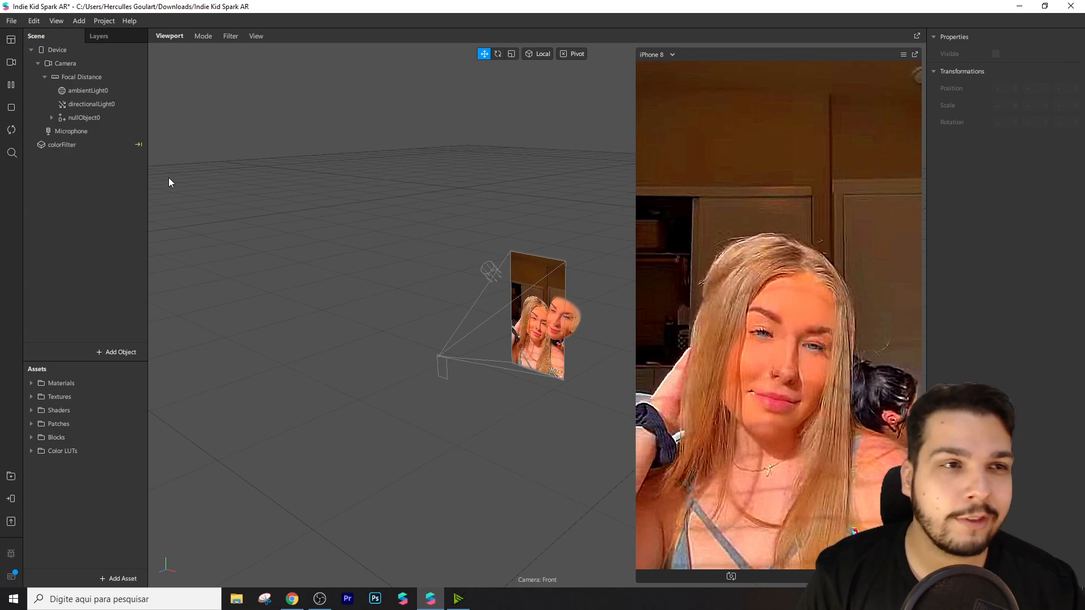
{"action": "left_click", "coordinate": [1072, 6]}
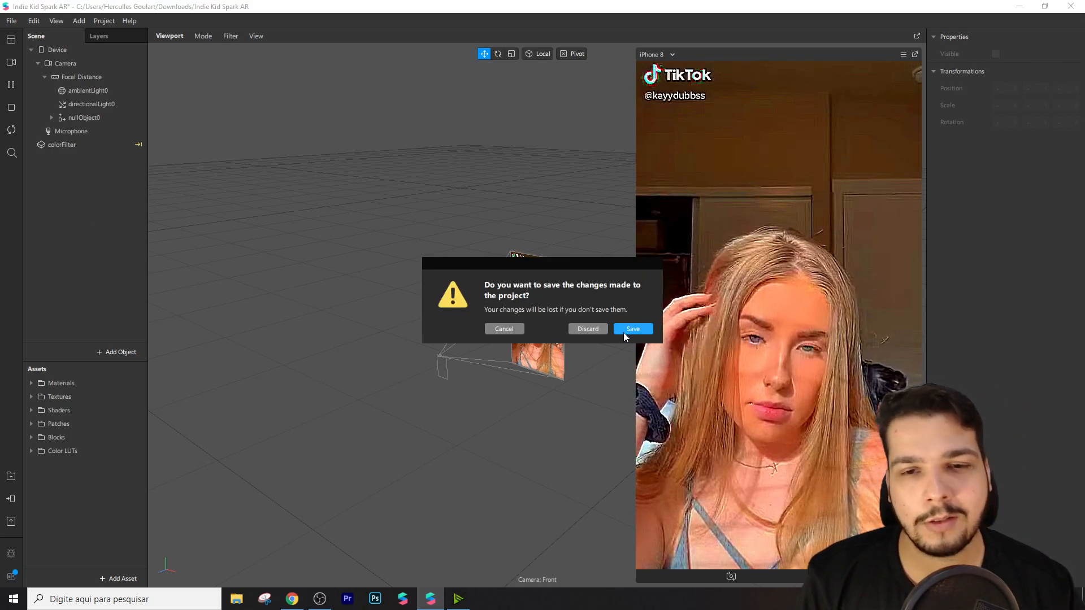
{"action": "left_click", "coordinate": [591, 329]}
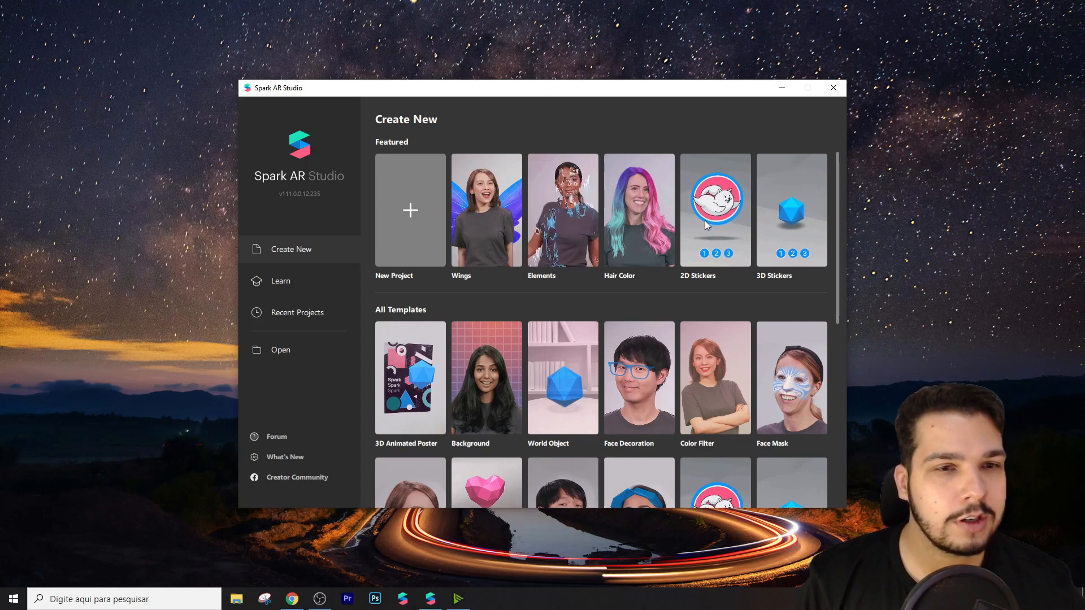
- Create a new project from the Color Filter template and maximize its window
{"action": "scroll", "coordinate": [669, 255], "scroll_direction": "down", "scroll_amount": 1}
{"action": "scroll", "coordinate": [665, 252], "scroll_direction": "up", "scroll_amount": 1}
{"action": "scroll", "coordinate": [675, 283], "scroll_direction": "down", "scroll_amount": 1}
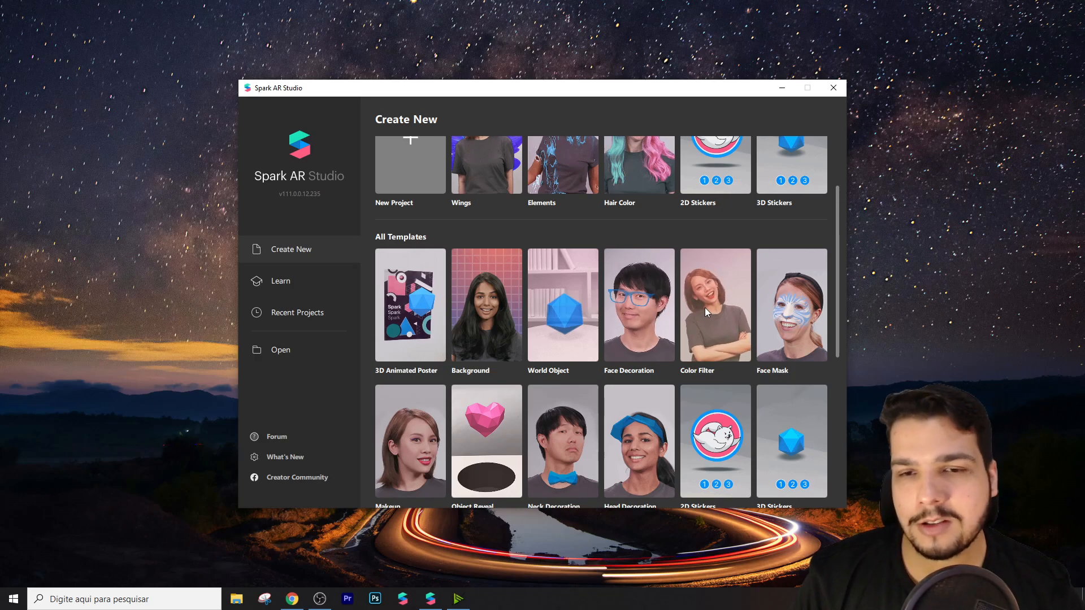
{"action": "left_click", "coordinate": [705, 311]}
{"action": "double_click", "coordinate": [620, 64]}
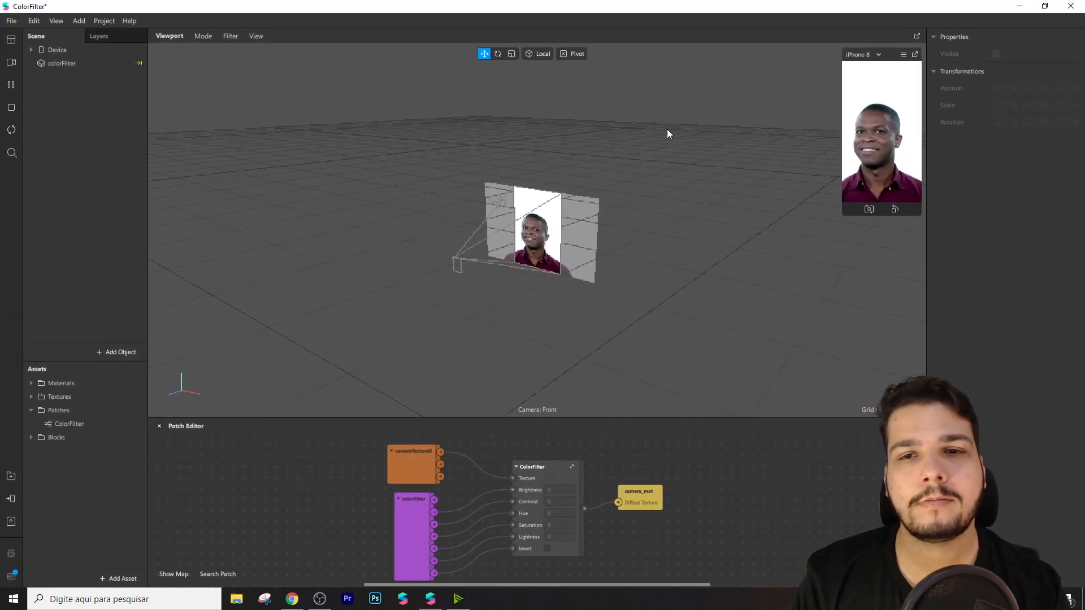
- Enlarge the iPhone 8 preview and load the simulation video of the woman with red and green hair
{"action": "left_click_drag", "start_coordinate": [840, 215], "coordinate": [731, 412]}
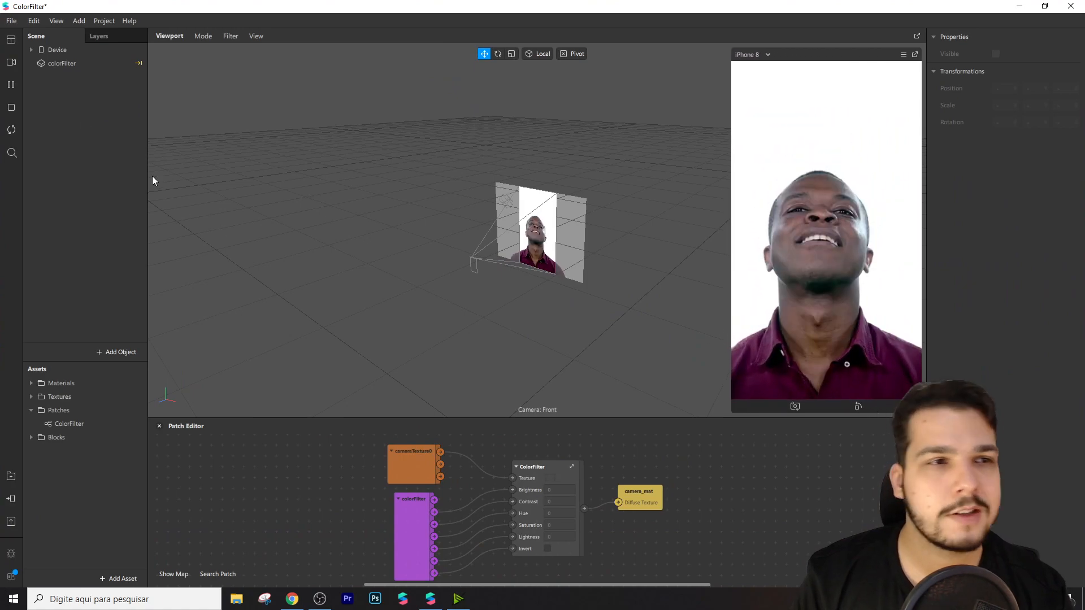
{"action": "left_click", "coordinate": [11, 62]}
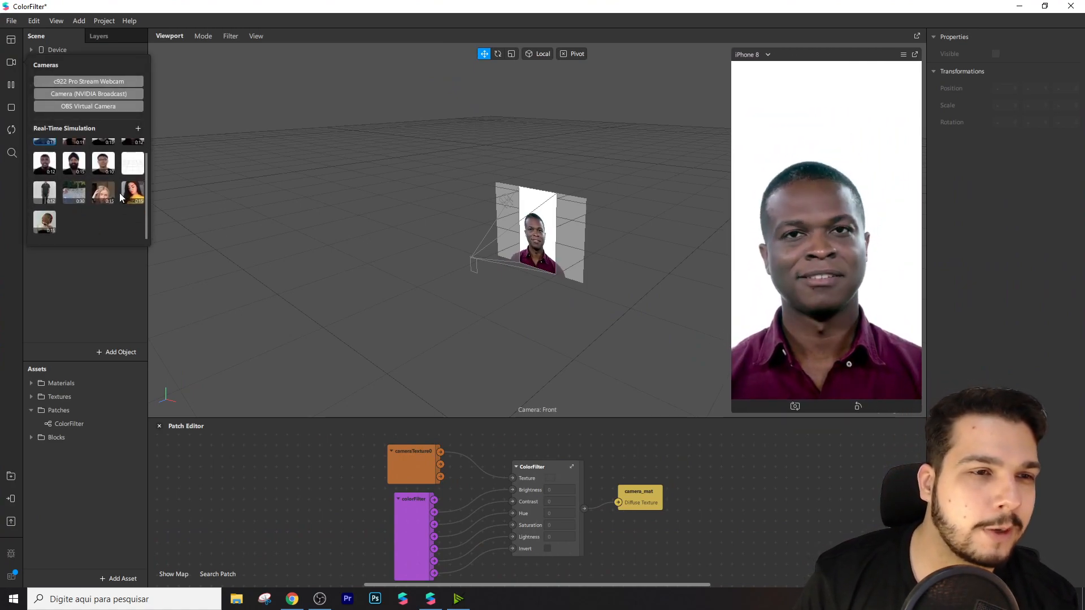
{"action": "left_click", "coordinate": [45, 221]}
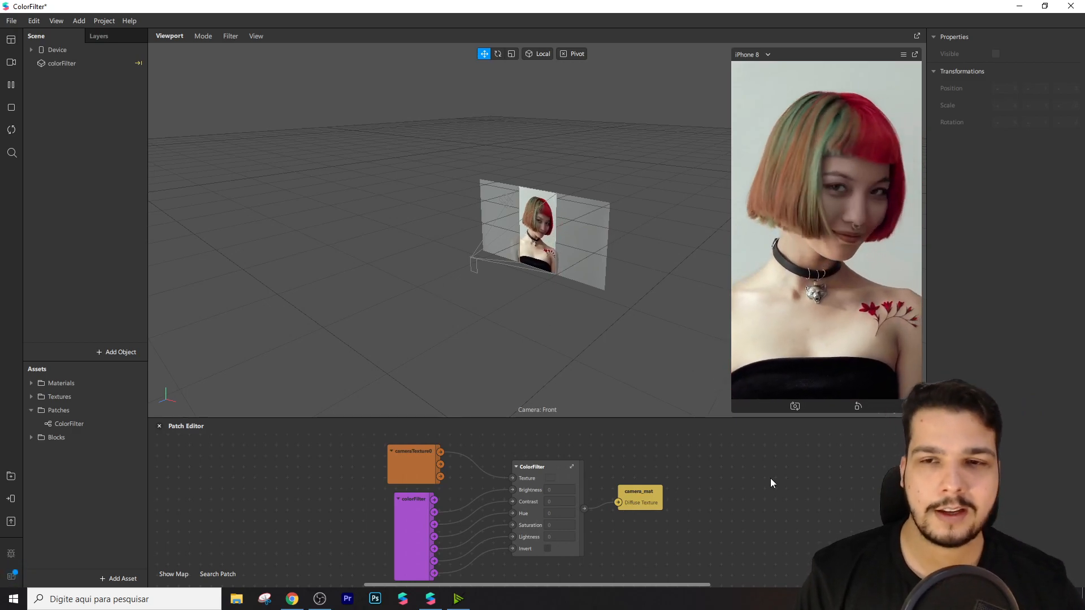
- Hide the Patch Editor and enlarge the device preview to nearly the full viewport height
{"action": "key", "text": "ctrl+alt+p"}
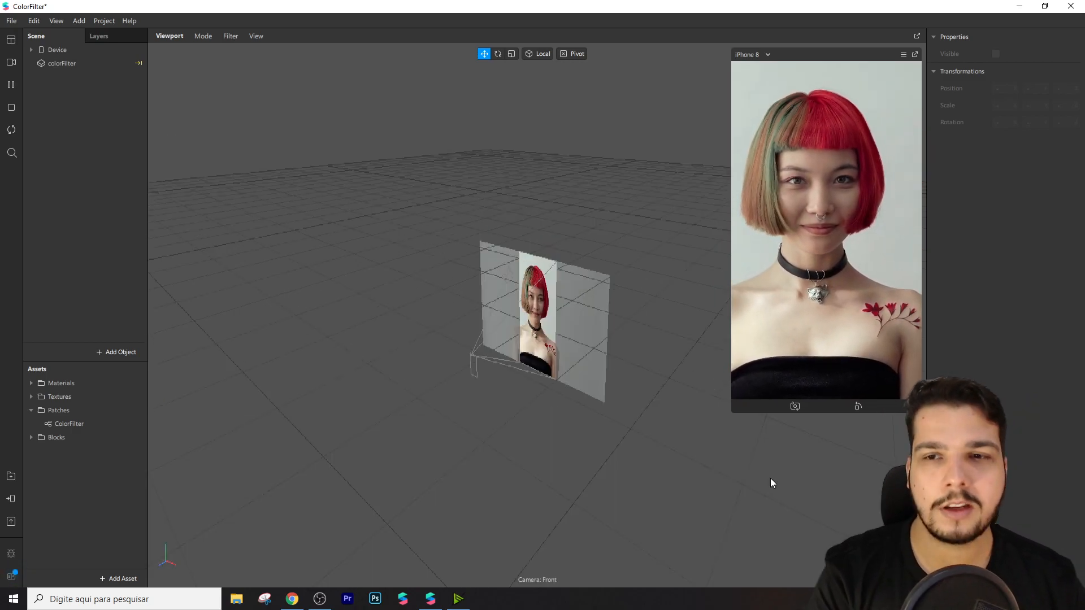
{"action": "scroll", "coordinate": [584, 341], "scroll_direction": "up", "scroll_amount": 7}
{"action": "right_click_drag", "start_coordinate": [565, 347], "coordinate": [698, 344]}
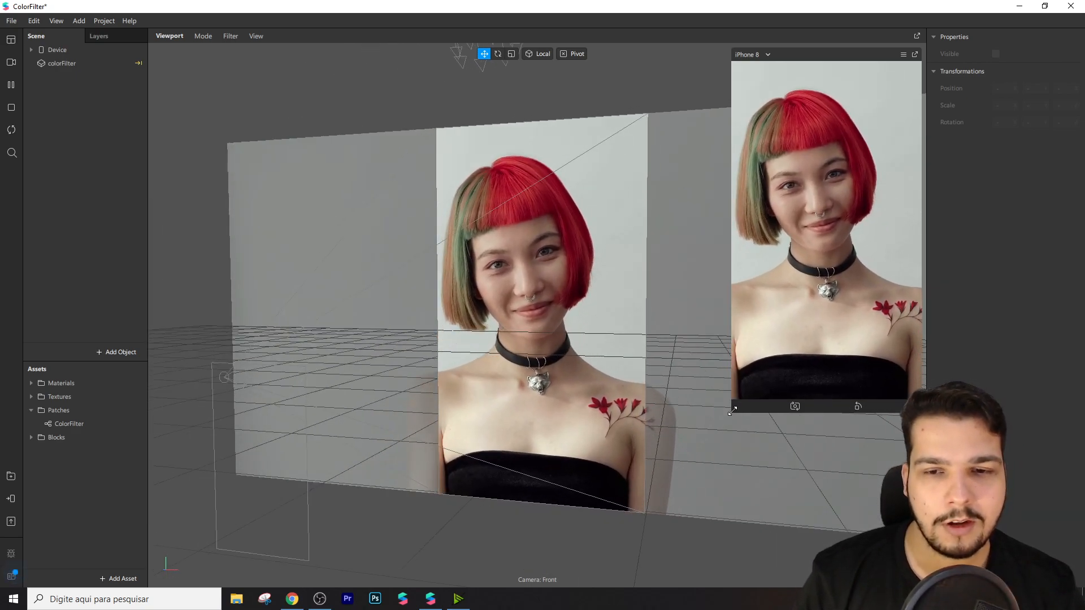
{"action": "left_click_drag", "start_coordinate": [732, 411], "coordinate": [585, 501]}
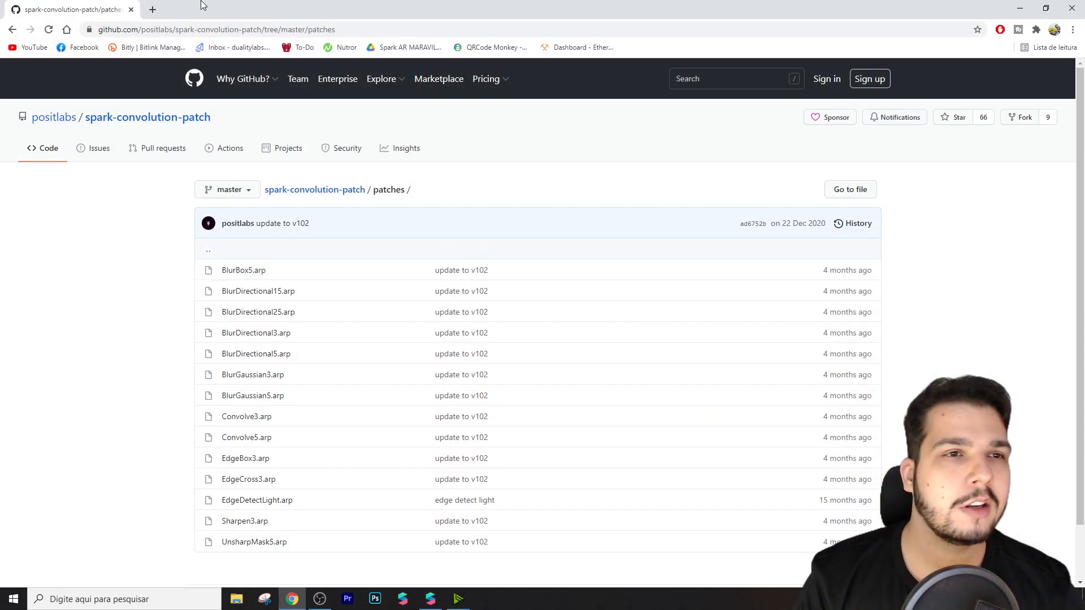
- Switch to Chrome, search Google for "indie kid settings" in a new tab, and return to Spark AR Studio
{"action": "left_click", "coordinate": [151, 9]}
{"action": "type", "text": "indie kid settings"}
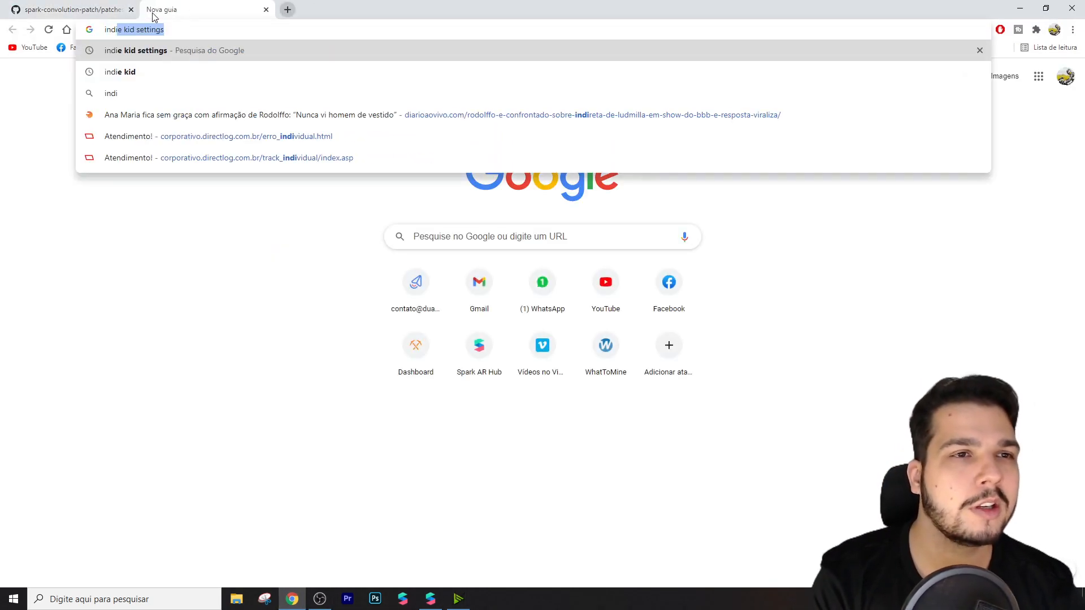
{"action": "key", "text": "Return"}
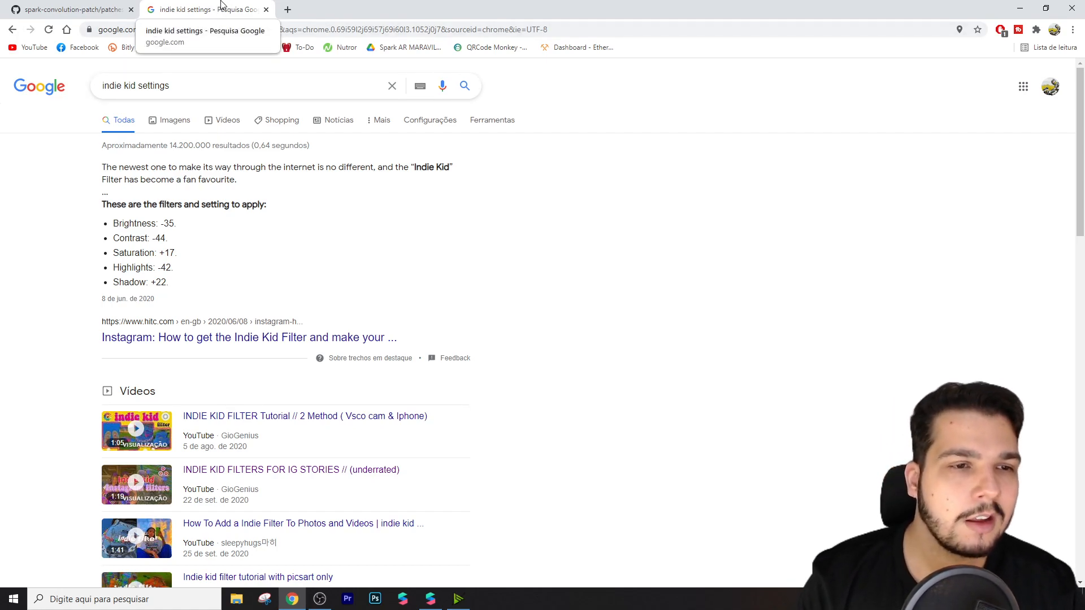
{"action": "key", "text": "ctrl+shift+Tab"}
{"action": "key", "text": "alt+Tab"}
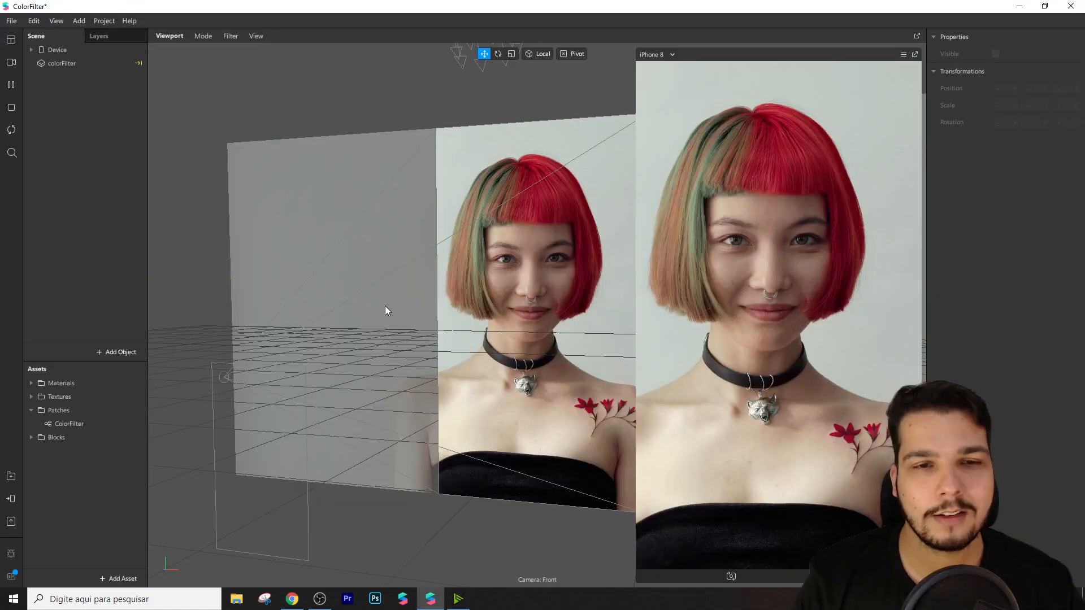
- Set the Brightness of the colorFilter block to -5
{"action": "left_click", "coordinate": [45, 63]}
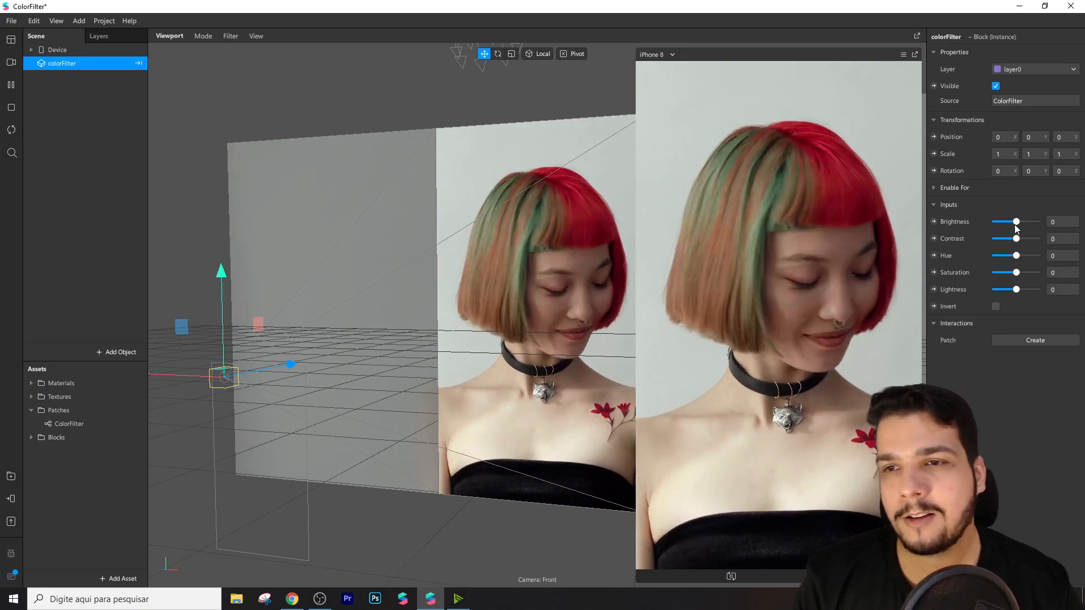
{"action": "left_click_drag", "start_coordinate": [1016, 222], "coordinate": [1004, 226]}
{"action": "left_click", "coordinate": [1069, 223]}
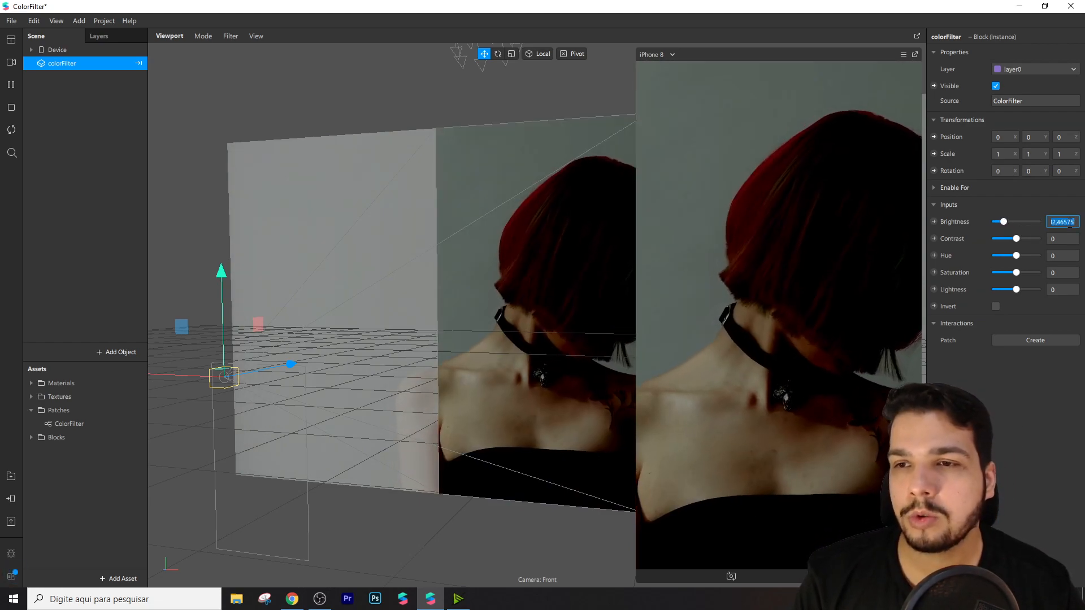
{"action": "type", "text": "-5"}
{"action": "key", "text": "Return"}
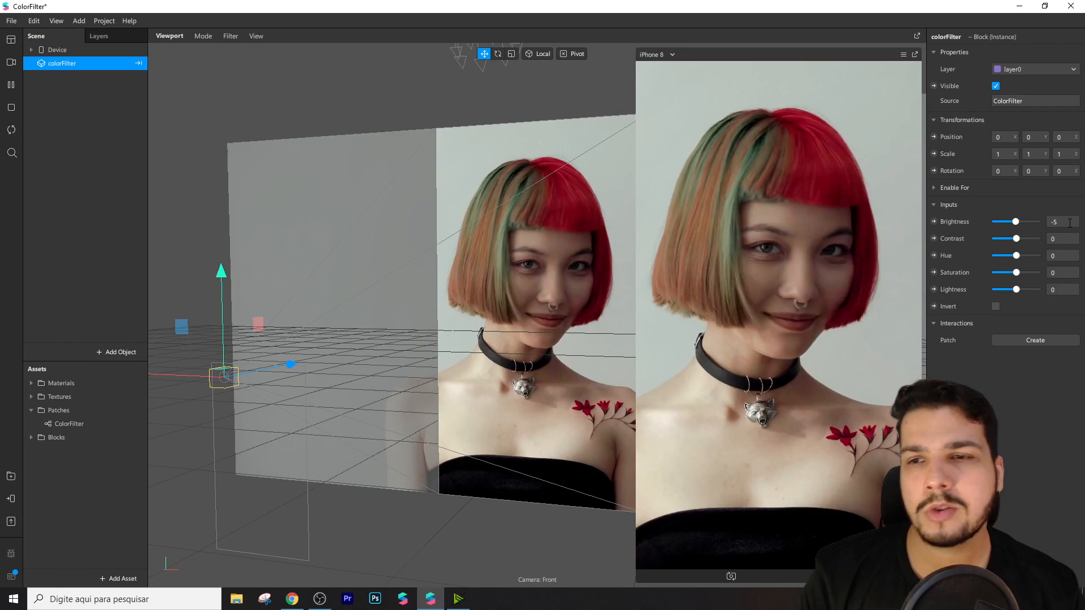
- Set the Contrast of the colorFilter block to -5
{"action": "left_click", "coordinate": [1061, 238]}
{"action": "type", "text": "-"}
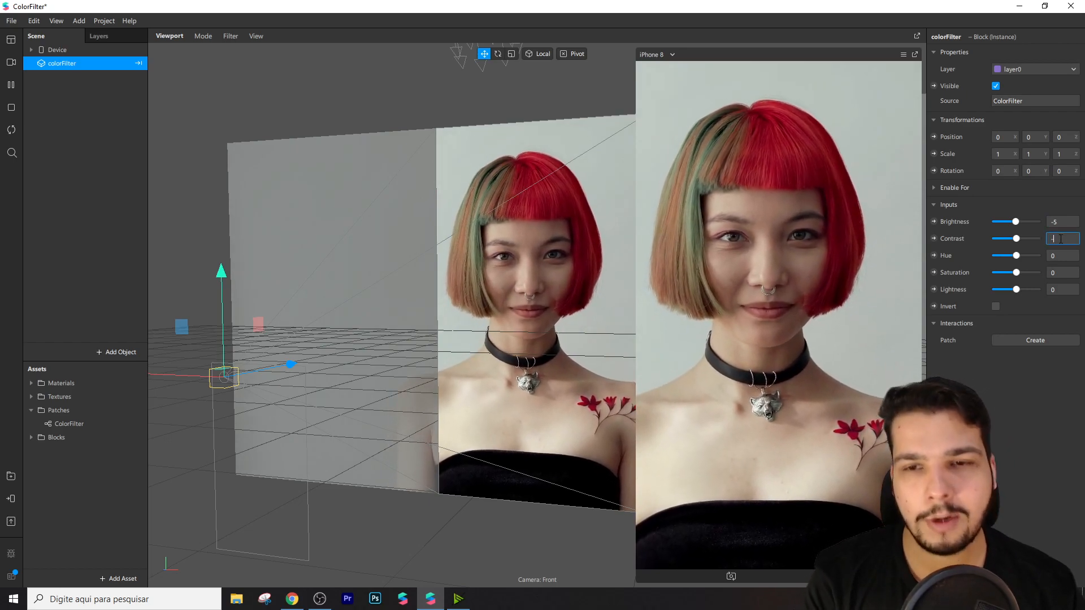
{"action": "type", "text": "5"}
{"action": "key", "text": "Return"}
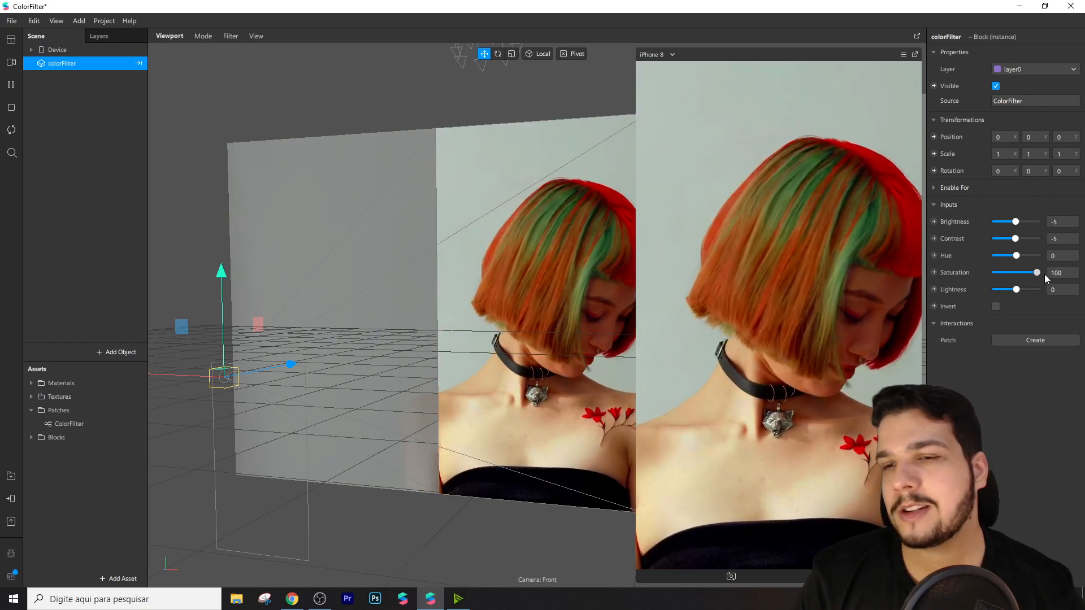
- Set the Saturation of the colorFilter block to 80
{"action": "left_click_drag", "start_coordinate": [1037, 274], "coordinate": [1034, 275]}
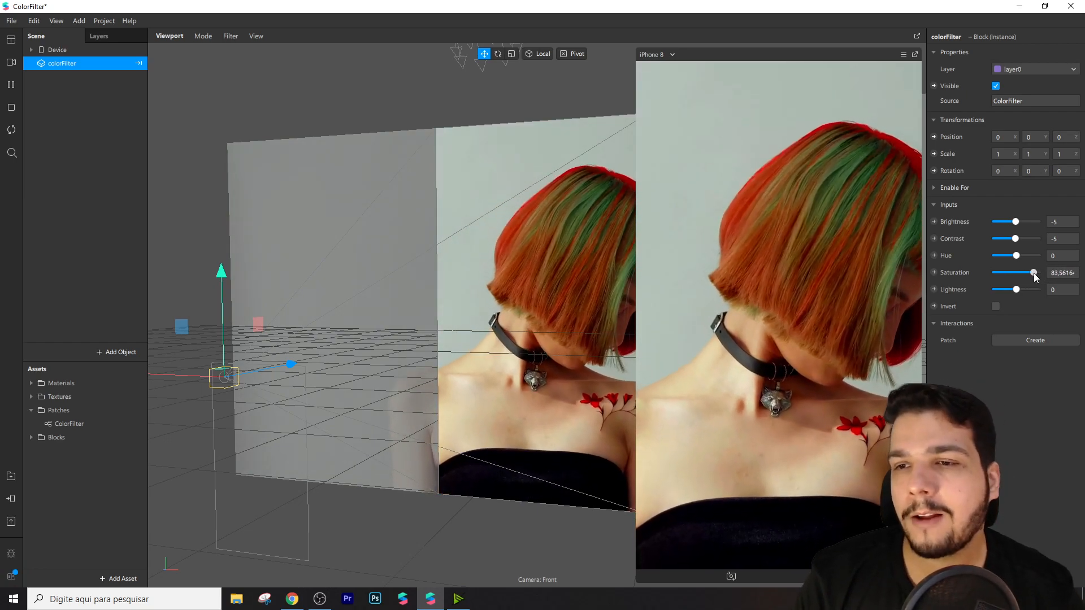
{"action": "left_click", "coordinate": [1066, 272]}
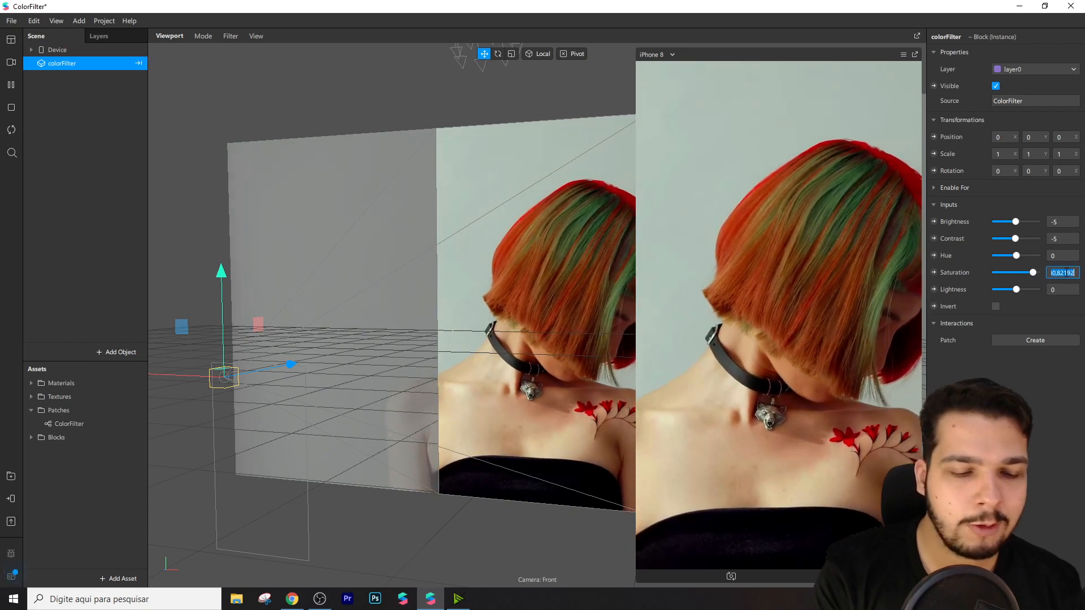
{"action": "type", "text": "80"}
{"action": "key", "text": "Return"}
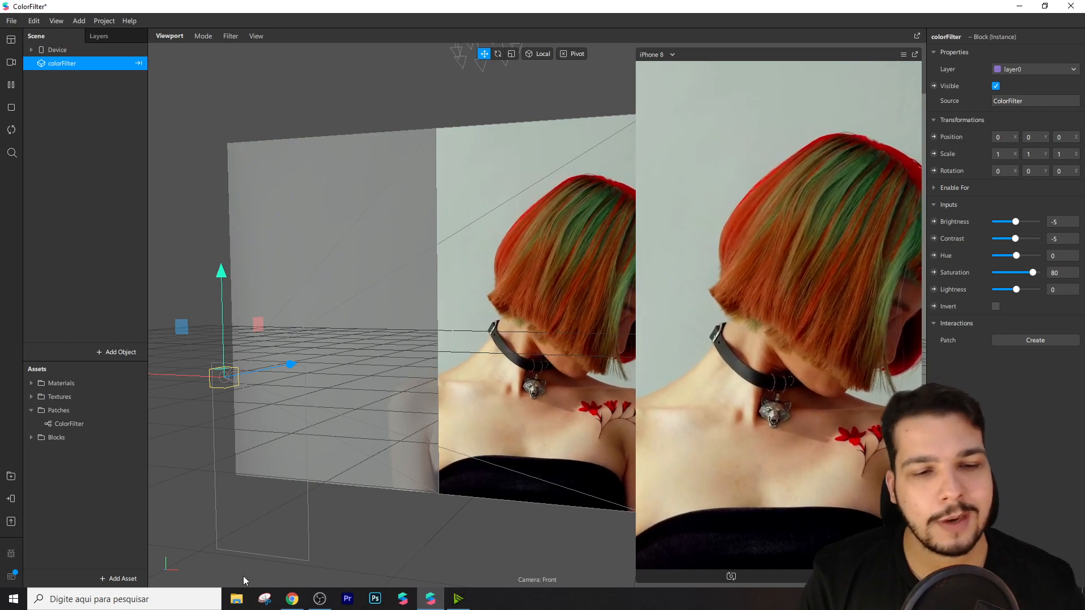
- Switch to Chrome and open the Sharpen3.arp file page in the spark-convolution-patch repository's patches folder
{"action": "left_click", "coordinate": [292, 598]}
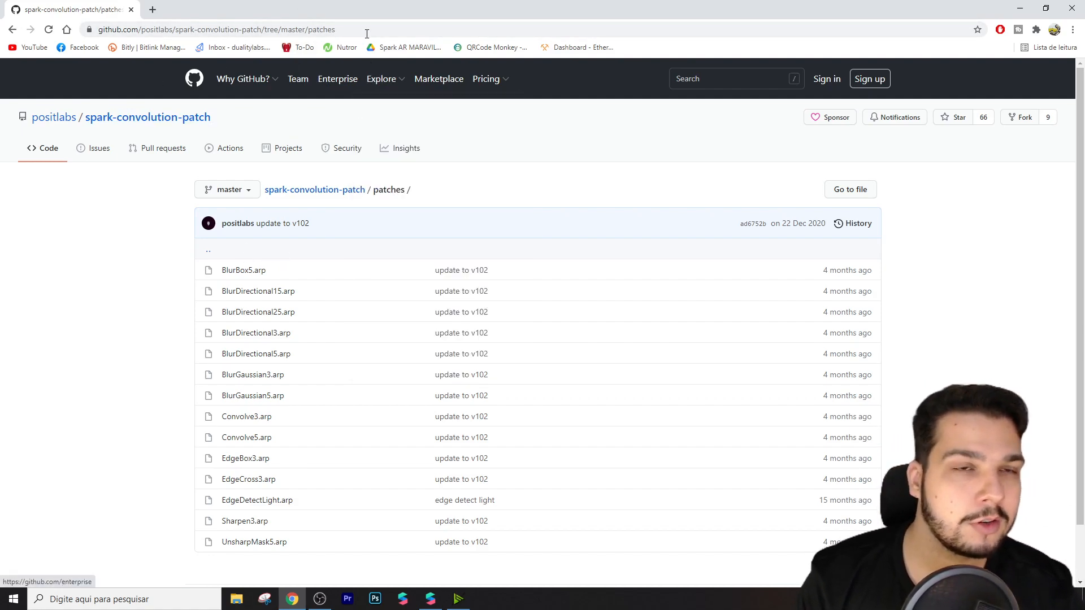
{"action": "scroll", "coordinate": [348, 274], "scroll_direction": "down", "scroll_amount": 1}
{"action": "scroll", "coordinate": [349, 274], "scroll_direction": "down", "scroll_amount": 1}
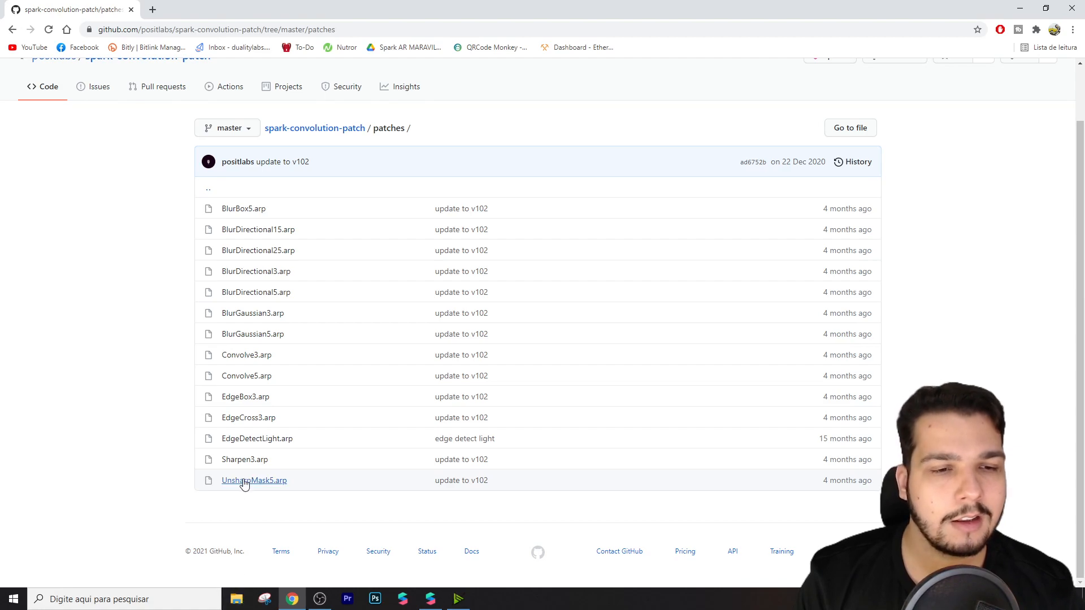
{"action": "left_click", "coordinate": [246, 462]}
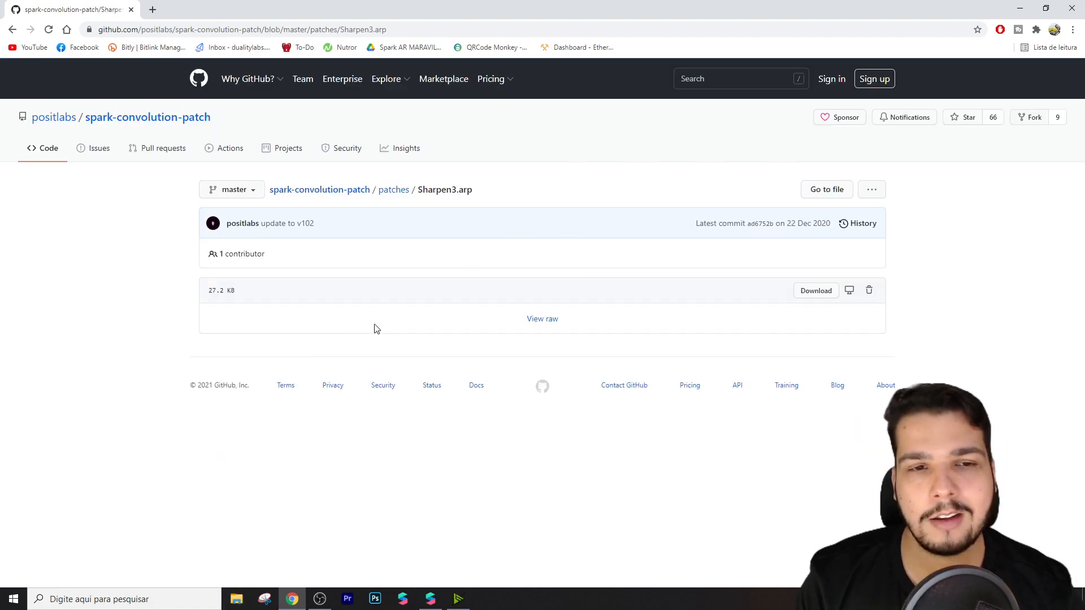
- Download the Sharpen3.arp file from its GitHub page, bringing up the save dialog for it
{"action": "left_click", "coordinate": [870, 192]}
{"action": "left_click", "coordinate": [828, 302]}
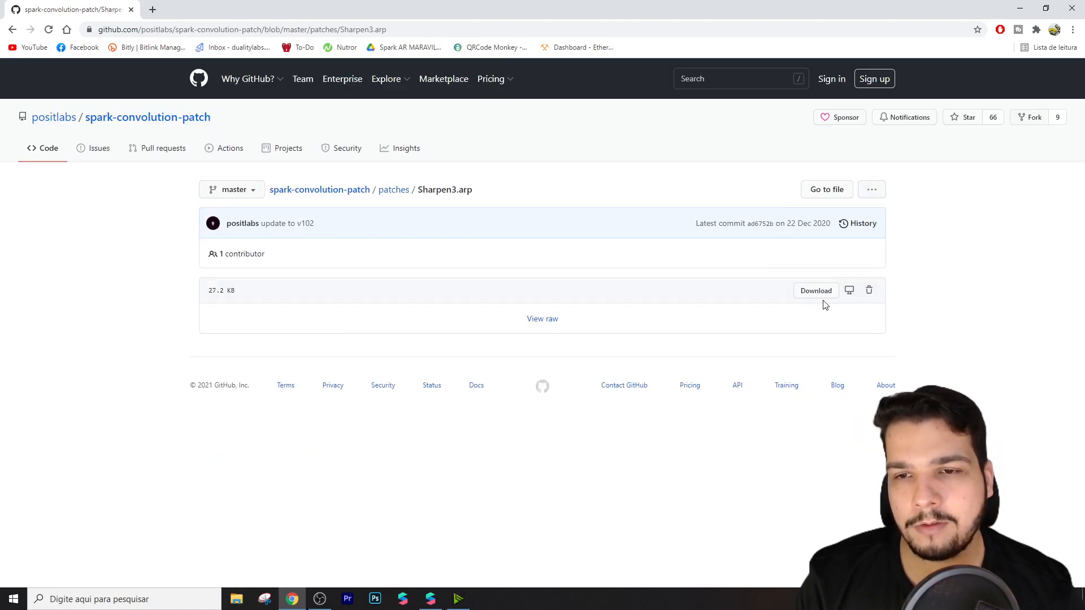
{"action": "left_click", "coordinate": [816, 291]}
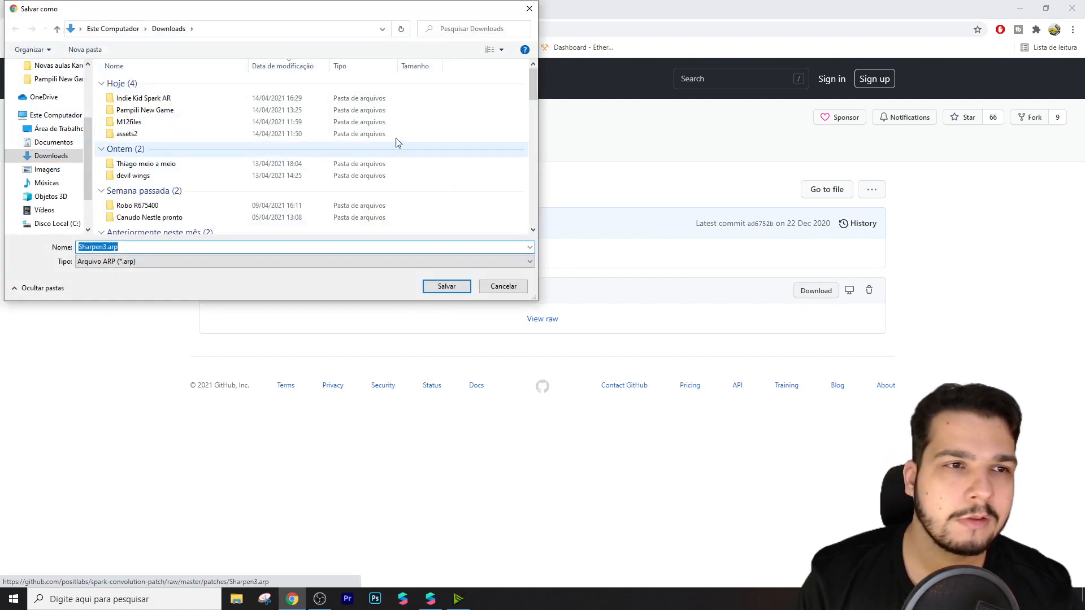
{"action": "left_click_drag", "start_coordinate": [315, 11], "coordinate": [0, 10]}
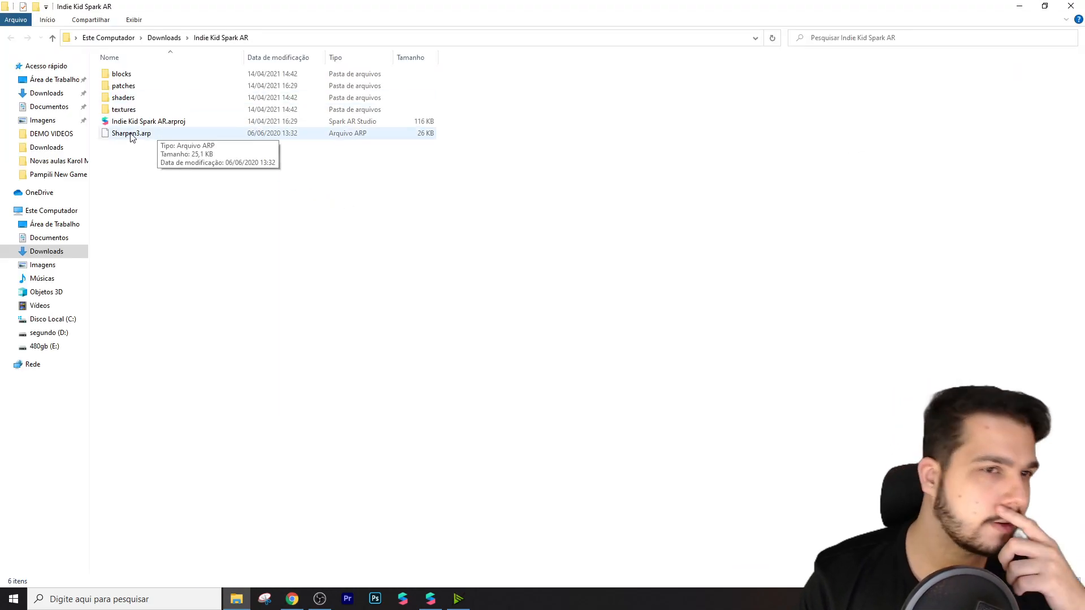
- Import Sharpen3.arp from the Indie Kid Spark AR folder into the Spark AR Studio project's assets
{"action": "left_click", "coordinate": [132, 137]}
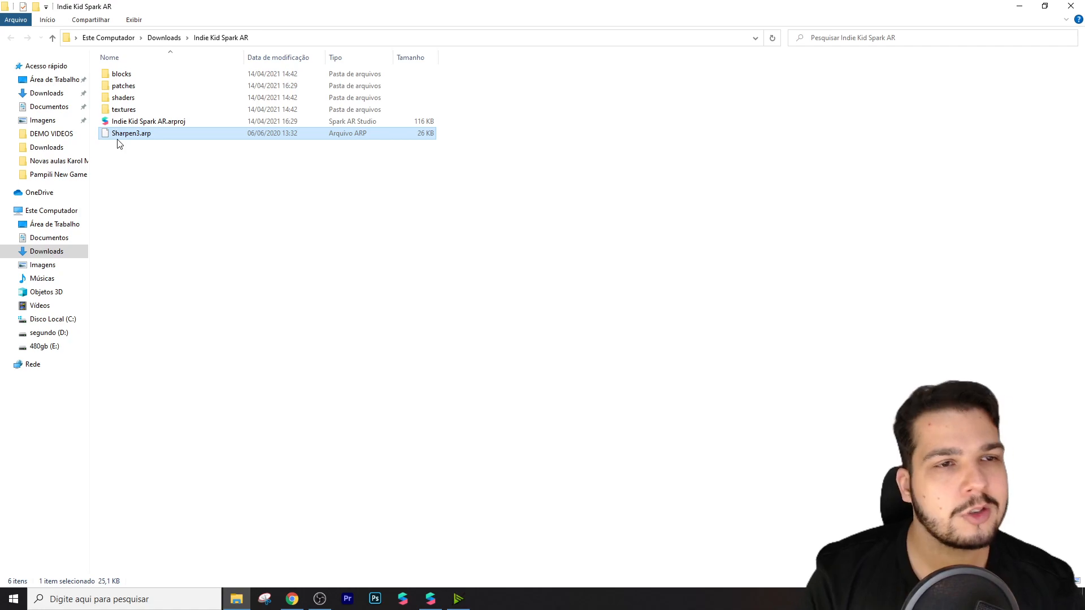
{"action": "left_click", "coordinate": [204, 209]}
{"action": "left_click_drag", "start_coordinate": [129, 137], "coordinate": [96, 473]}
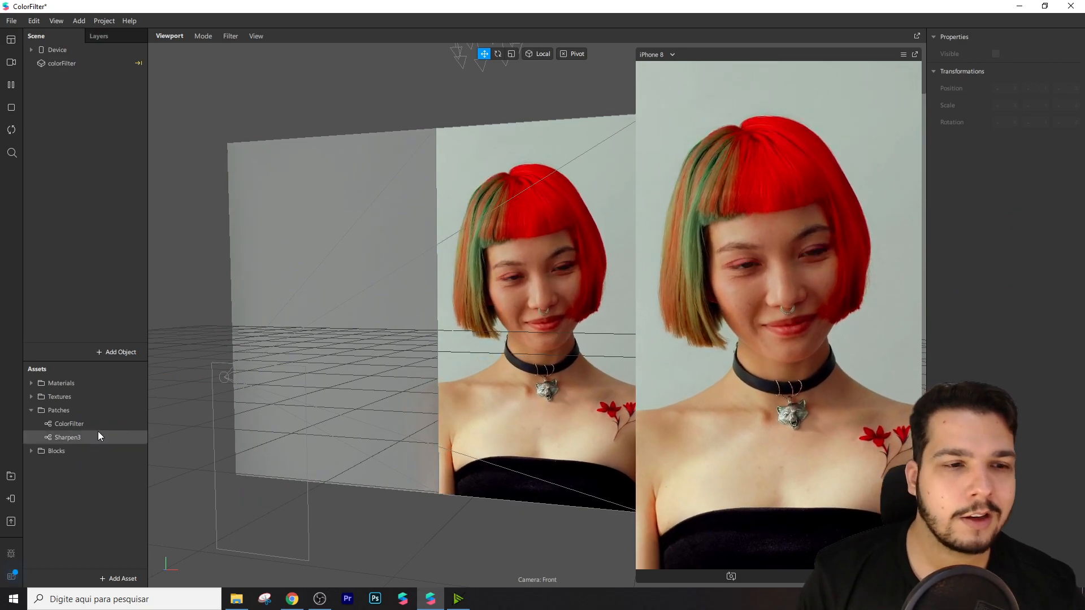
- Show the Patch Editor and add the Sharpen3 patch asset to the graph between ColorFilter and camera_mat
{"action": "left_click", "coordinate": [68, 438]}
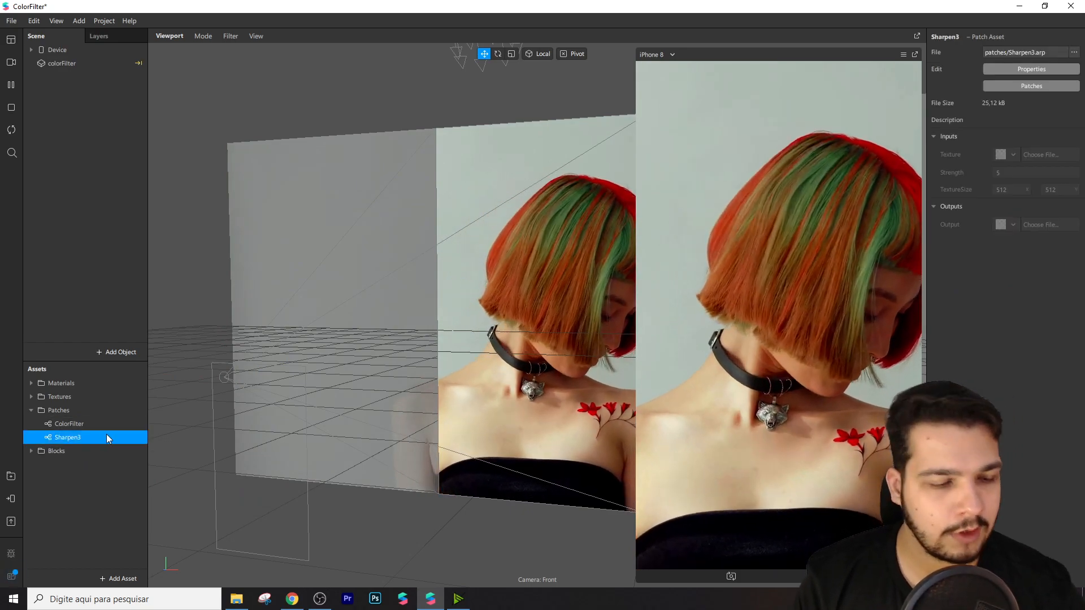
{"action": "double_click", "coordinate": [107, 435]}
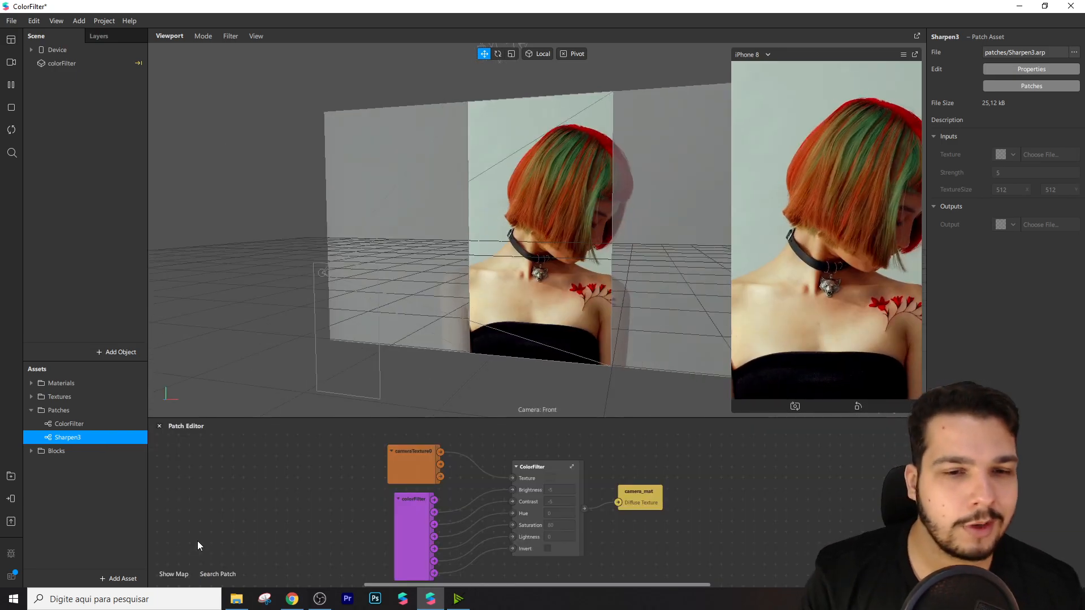
{"action": "left_click", "coordinate": [10, 40]}
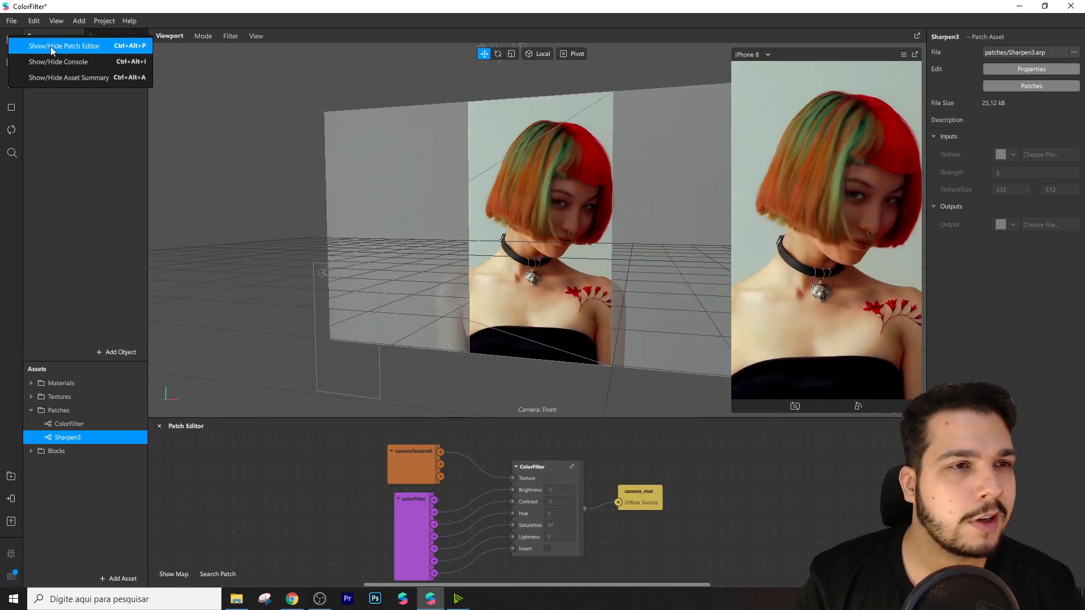
{"action": "left_click", "coordinate": [81, 532]}
{"action": "left_click_drag", "start_coordinate": [60, 439], "coordinate": [820, 469]}
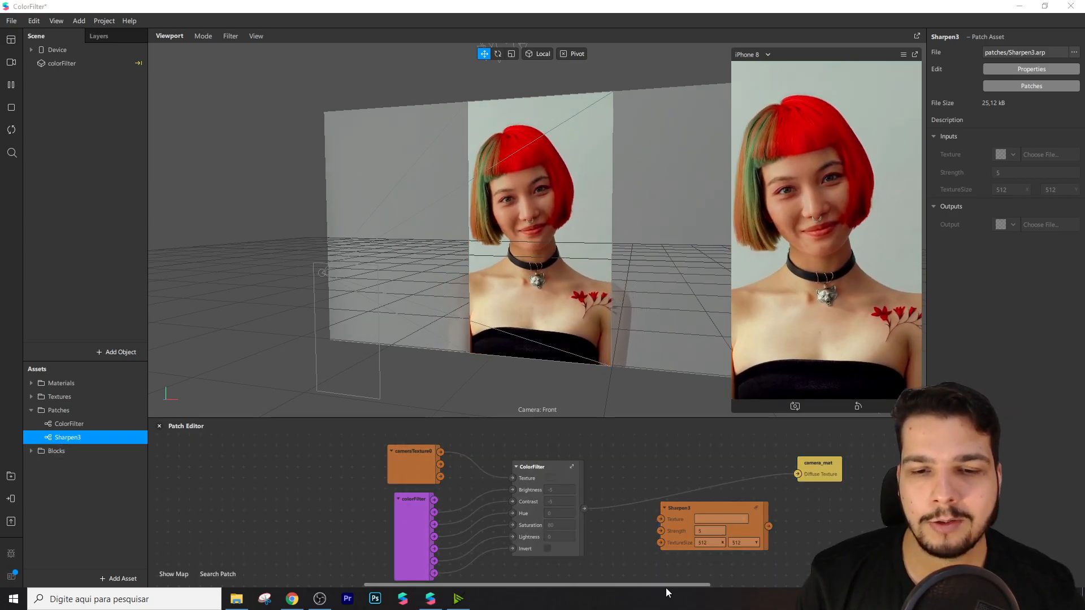
- Connect ColorFilter's output to Sharpen3's Texture and Sharpen3's Output to camera_mat's Diffuse Texture, spacing the patches apart
{"action": "left_click_drag", "start_coordinate": [665, 585], "coordinate": [684, 585]}
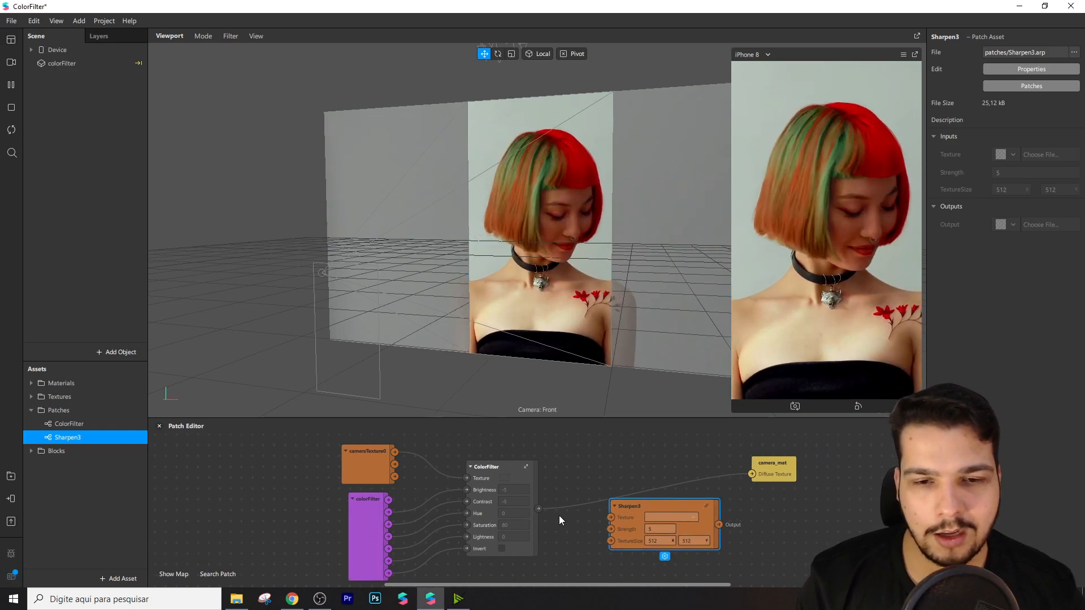
{"action": "left_click_drag", "start_coordinate": [609, 517], "coordinate": [610, 517]}
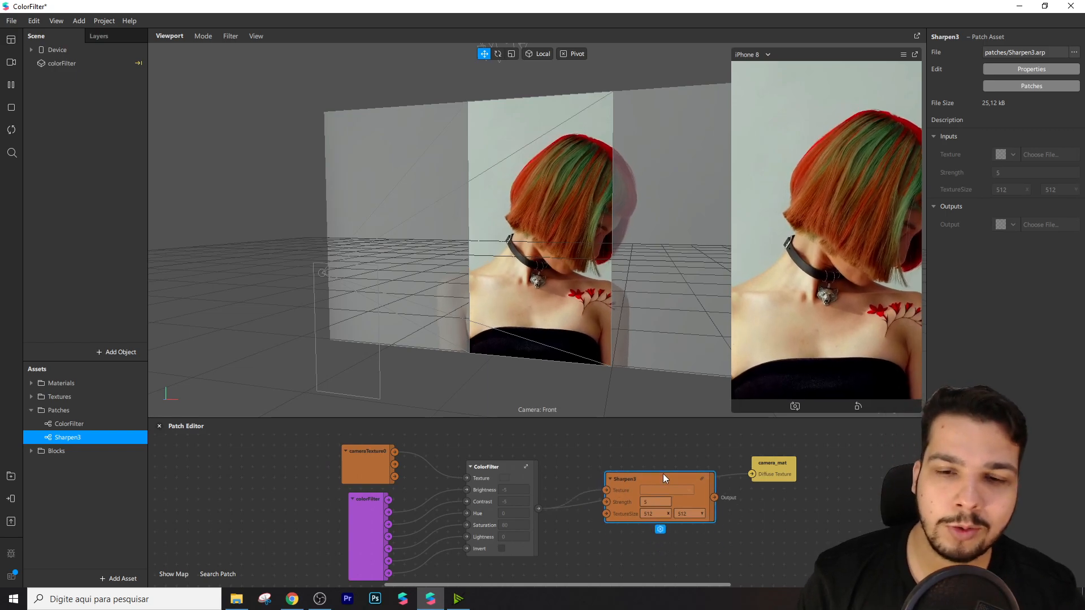
{"action": "left_click_drag", "start_coordinate": [663, 481], "coordinate": [666, 470]}
{"action": "left_click_drag", "start_coordinate": [719, 492], "coordinate": [751, 473]}
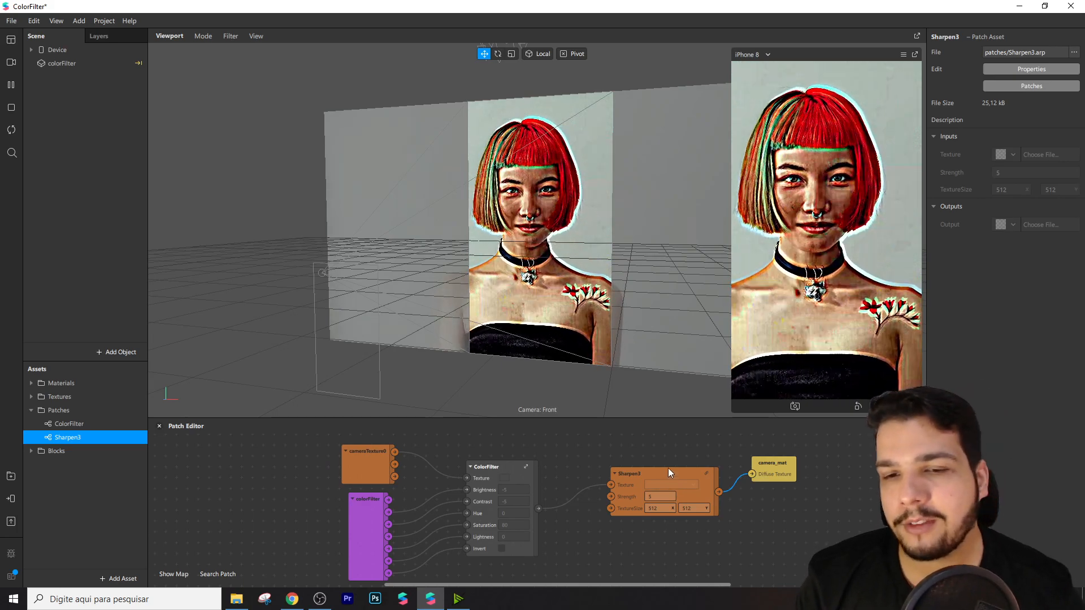
{"action": "left_click_drag", "start_coordinate": [762, 465], "coordinate": [817, 466]}
{"action": "left_click_drag", "start_coordinate": [674, 473], "coordinate": [706, 472]}
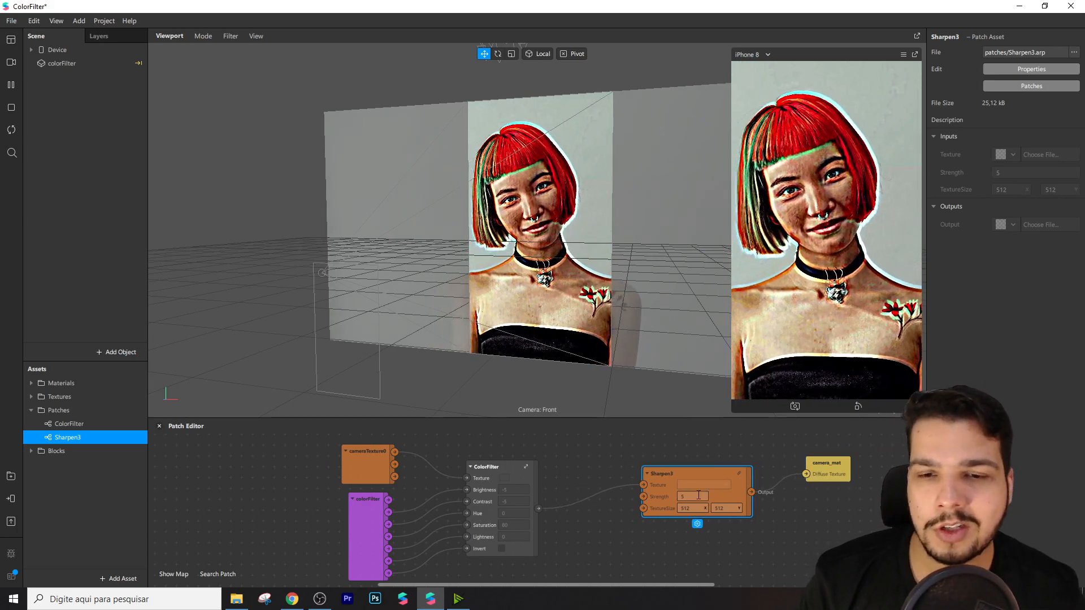
- Try Strength values of 1, 0, 3 and 2 on the Sharpen3 patch to compare the sharpening
{"action": "left_click", "coordinate": [689, 498]}
{"action": "type", "text": "1"}
{"action": "key", "text": "Return"}
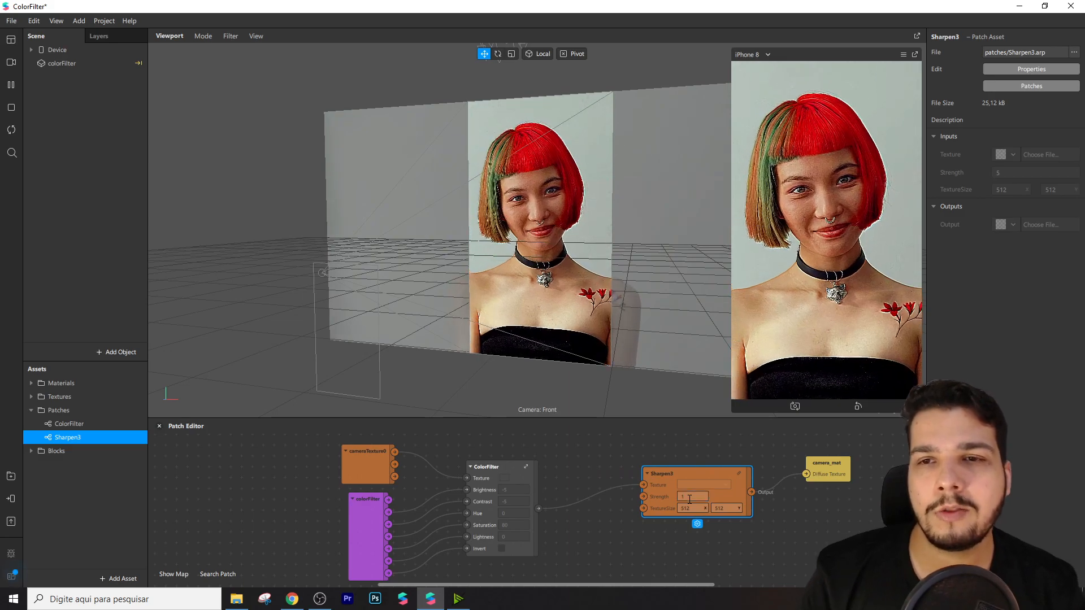
{"action": "left_click", "coordinate": [689, 499]}
{"action": "type", "text": "0"}
{"action": "key", "text": "Return"}
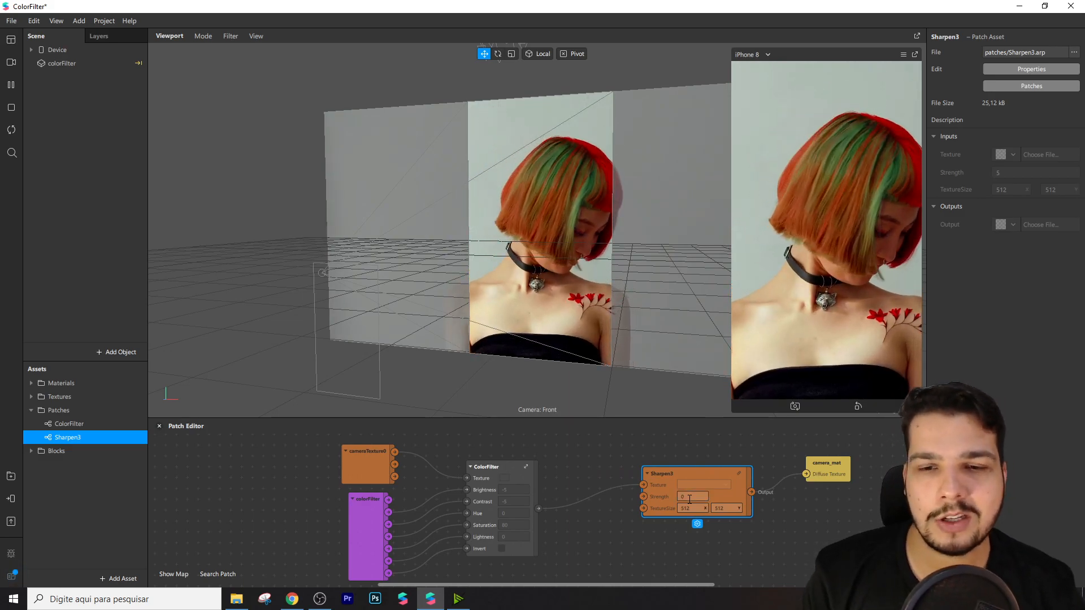
{"action": "left_click", "coordinate": [689, 500]}
{"action": "type", "text": "1"}
{"action": "key", "text": "Return"}
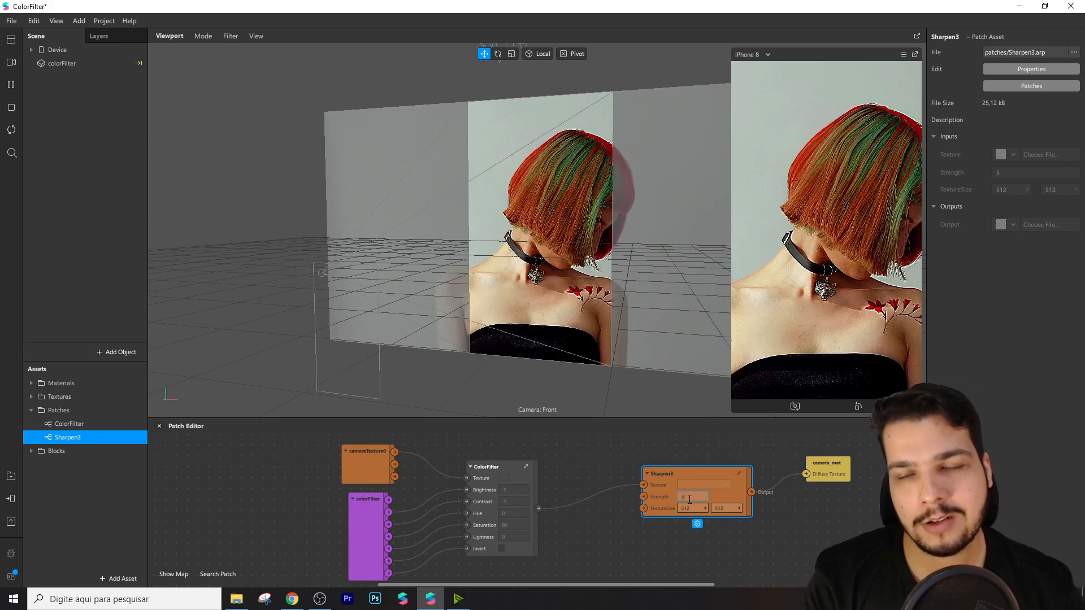
{"action": "left_click", "coordinate": [689, 500]}
{"action": "type", "text": "3"}
{"action": "key", "text": "Return"}
{"action": "type", "text": "2"}
{"action": "key", "text": "Return"}
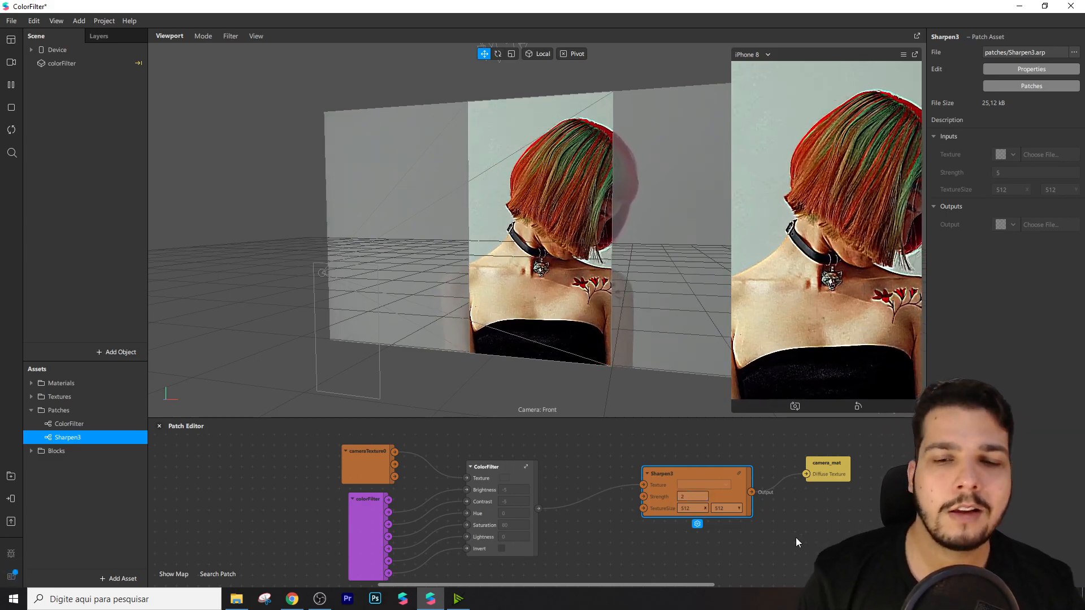
- Enlarge the Patch Editor and add a Slider UI patch below and between ColorFilter and Sharpen3
{"action": "scroll", "coordinate": [754, 538], "scroll_direction": "down", "scroll_amount": 2}
{"action": "left_click_drag", "start_coordinate": [599, 421], "coordinate": [602, 360]}
{"action": "left_click_drag", "start_coordinate": [699, 417], "coordinate": [740, 406]}
{"action": "double_click", "coordinate": [624, 532]}
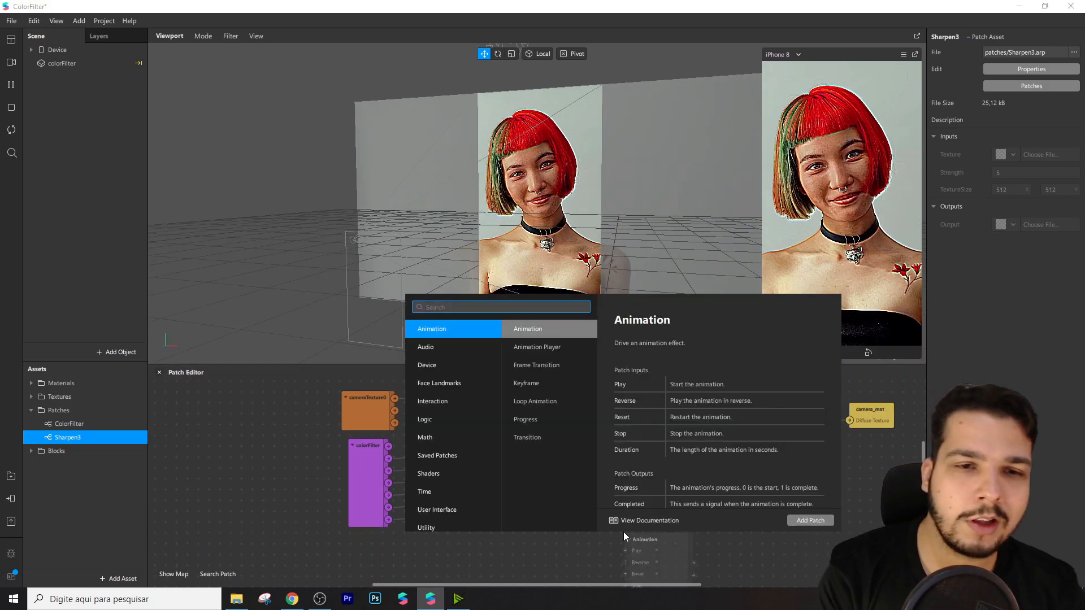
{"action": "type", "text": "slider"}
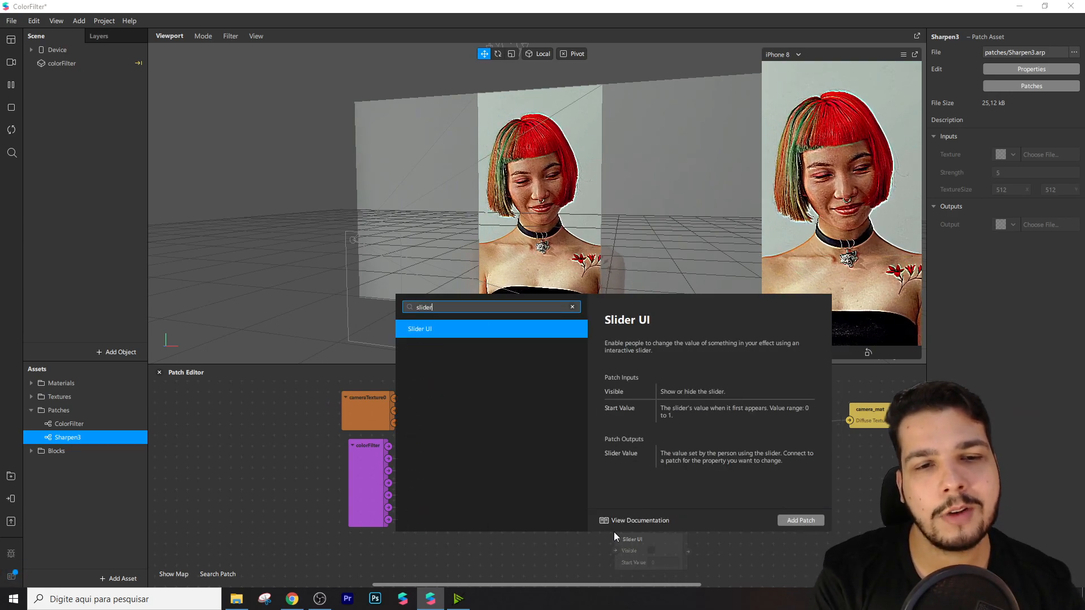
{"action": "key", "text": "Return"}
{"action": "left_click_drag", "start_coordinate": [668, 539], "coordinate": [640, 487]}
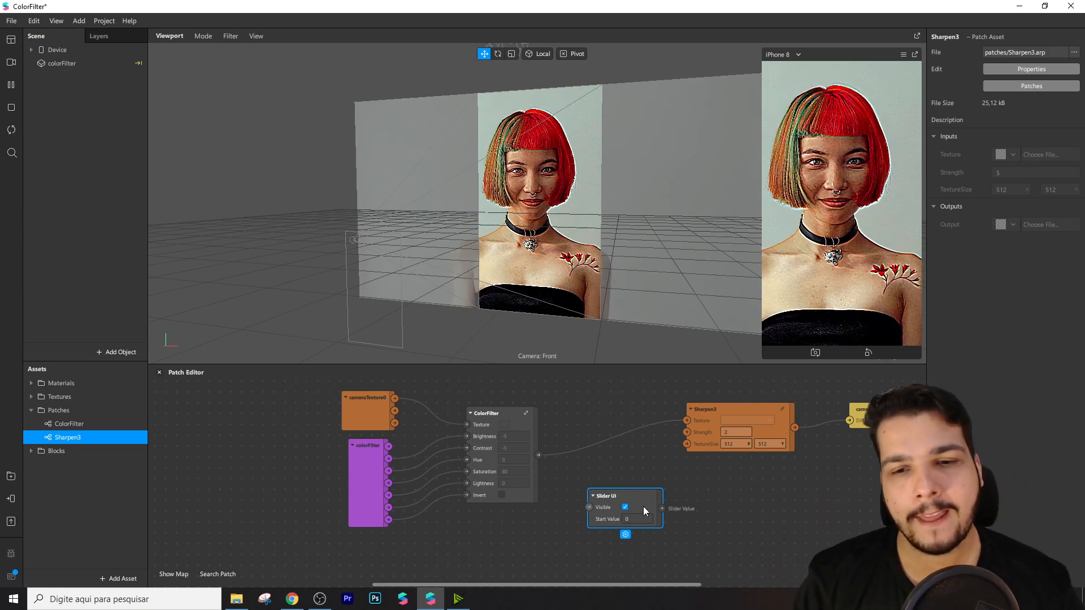
- Link the slider to Sharpen3's Strength through a To Range patch with Min 0 and Max 3, and set its Start Value to 0,5
{"action": "left_click_drag", "start_coordinate": [669, 488], "coordinate": [670, 488]}
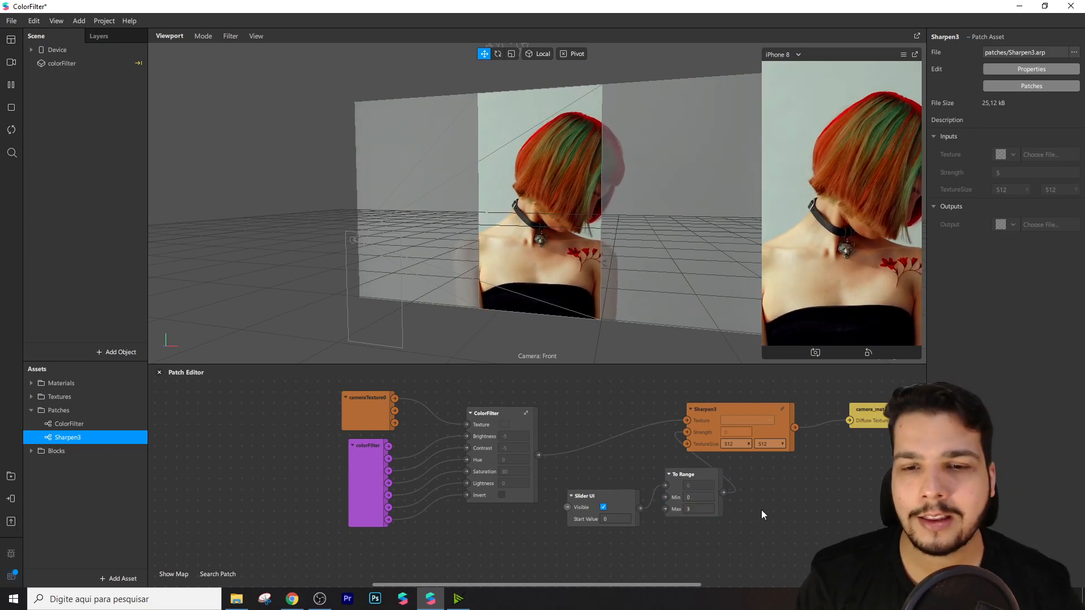
{"action": "left_click_drag", "start_coordinate": [695, 486], "coordinate": [694, 497]}
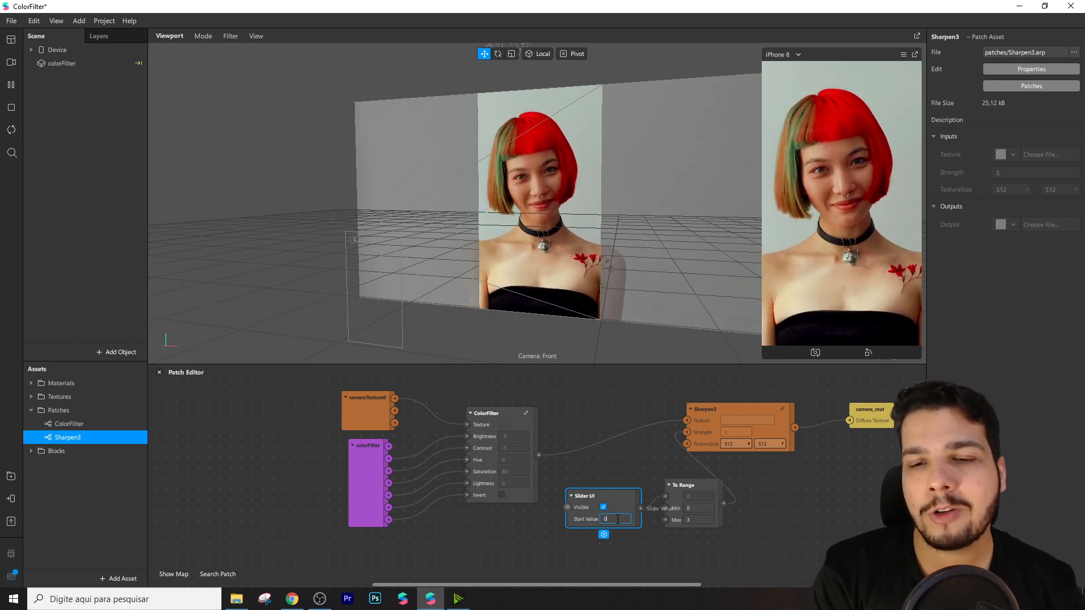
{"action": "left_click", "coordinate": [761, 513]}
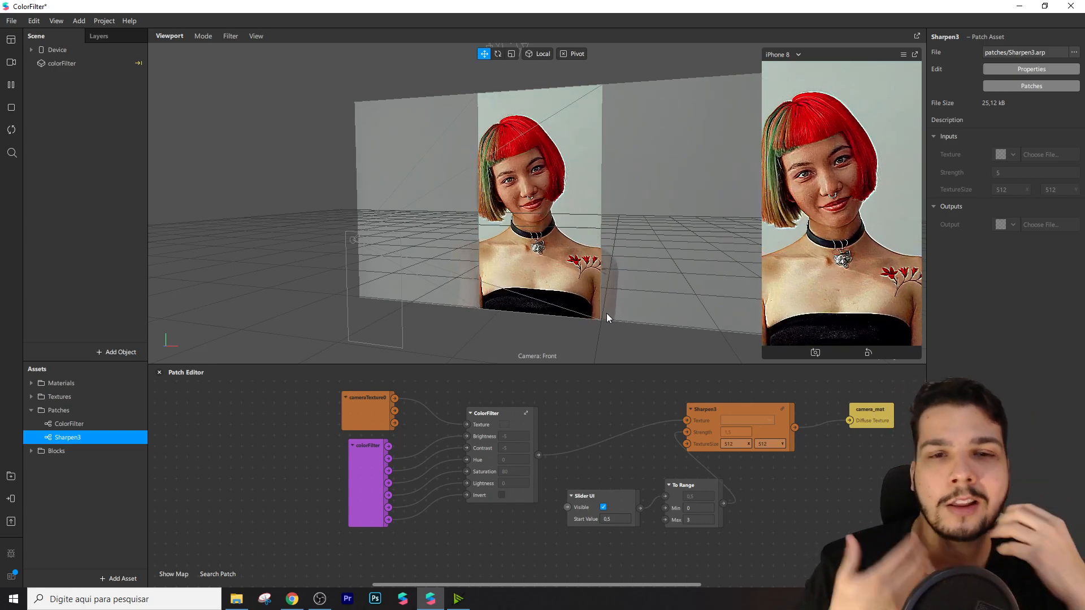
- Expand the Device hierarchy down to Focal Distance and add a Face Mesh under it
{"action": "left_click", "coordinate": [31, 51]}
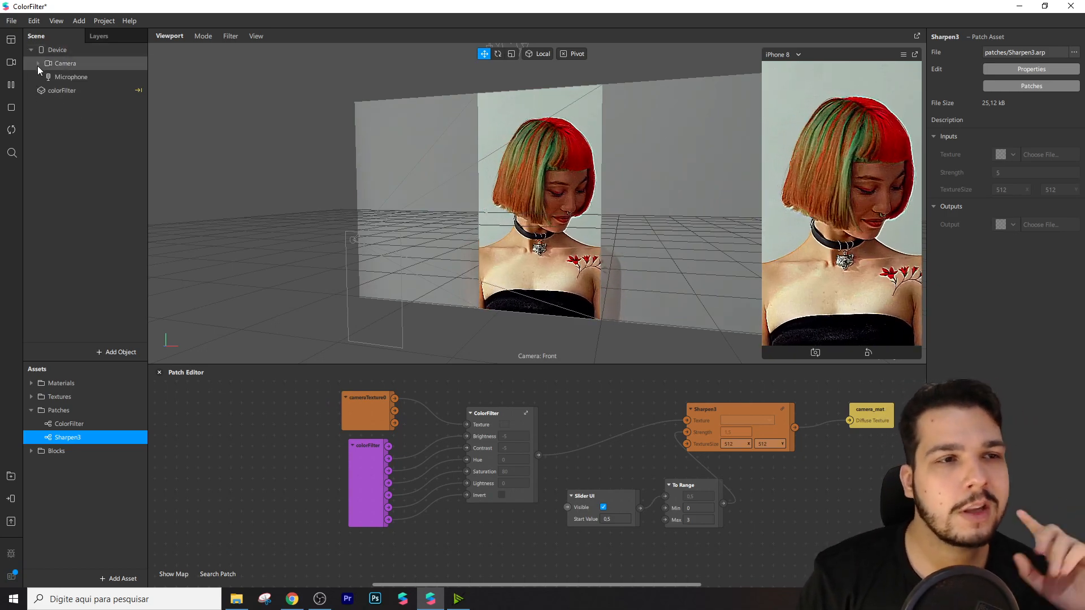
{"action": "left_click", "coordinate": [38, 64]}
{"action": "left_click", "coordinate": [45, 76]}
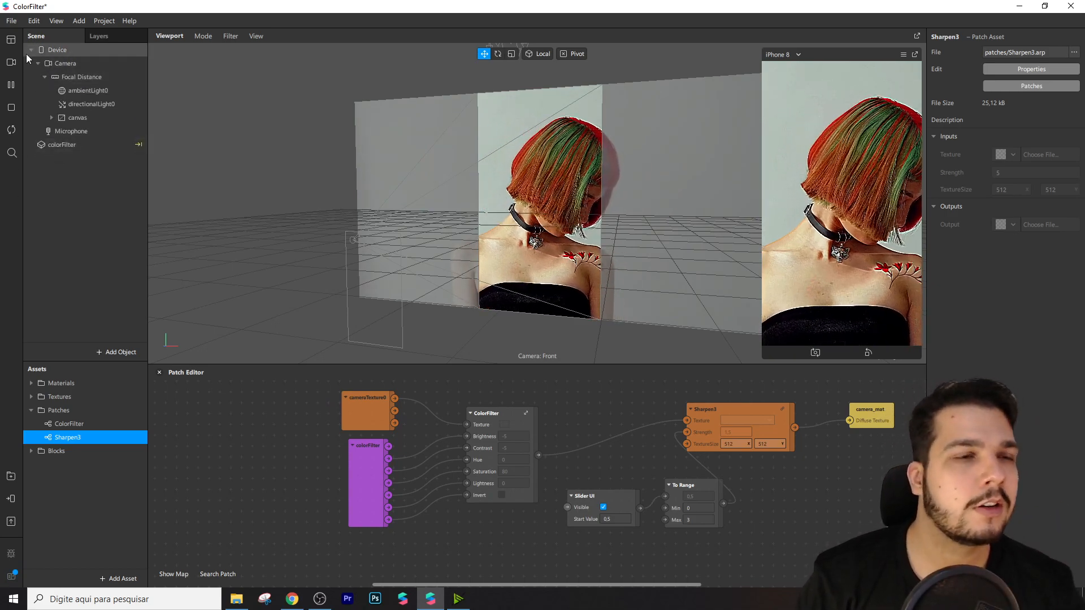
{"action": "left_click", "coordinate": [91, 76]}
{"action": "right_click", "coordinate": [86, 77]}
{"action": "mouse_move", "coordinate": [114, 87]}
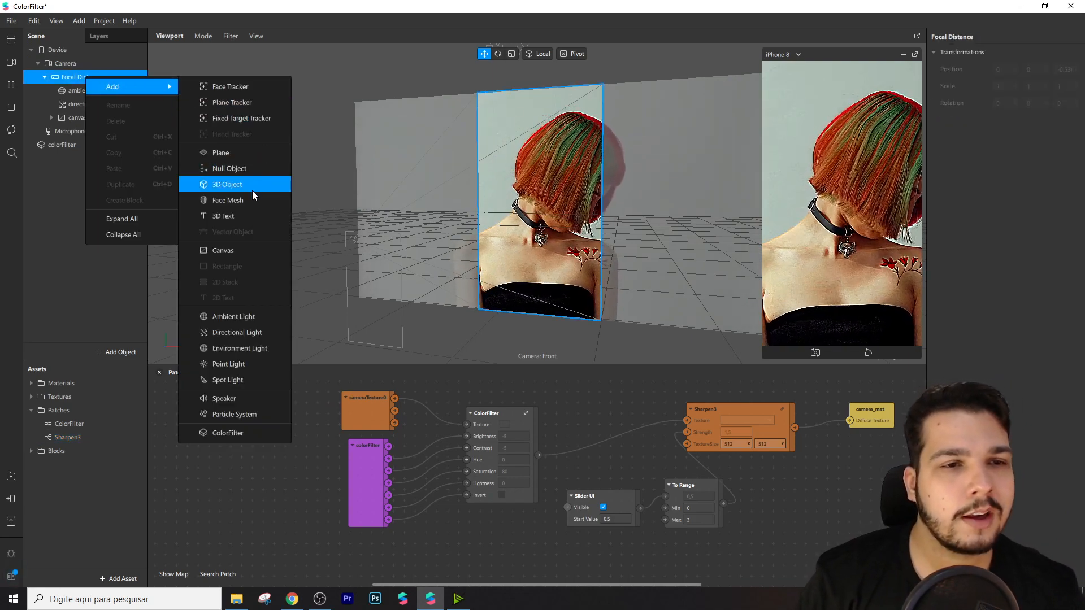
{"action": "left_click", "coordinate": [237, 200]}
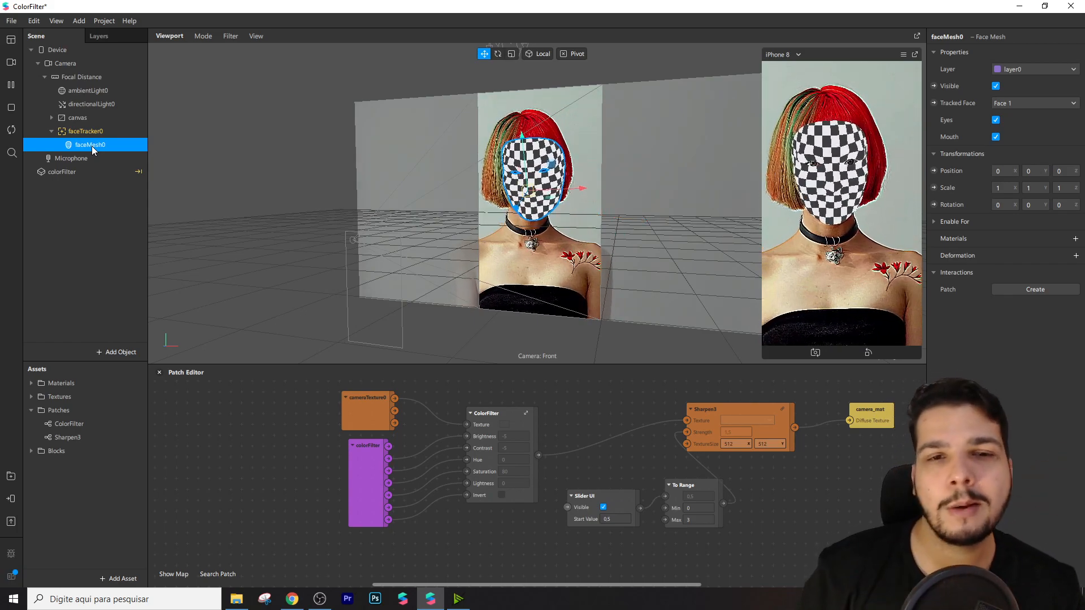
- Toggle the canvas's visibility off and back on to compare the effect with and without it
{"action": "left_click", "coordinate": [62, 118]}
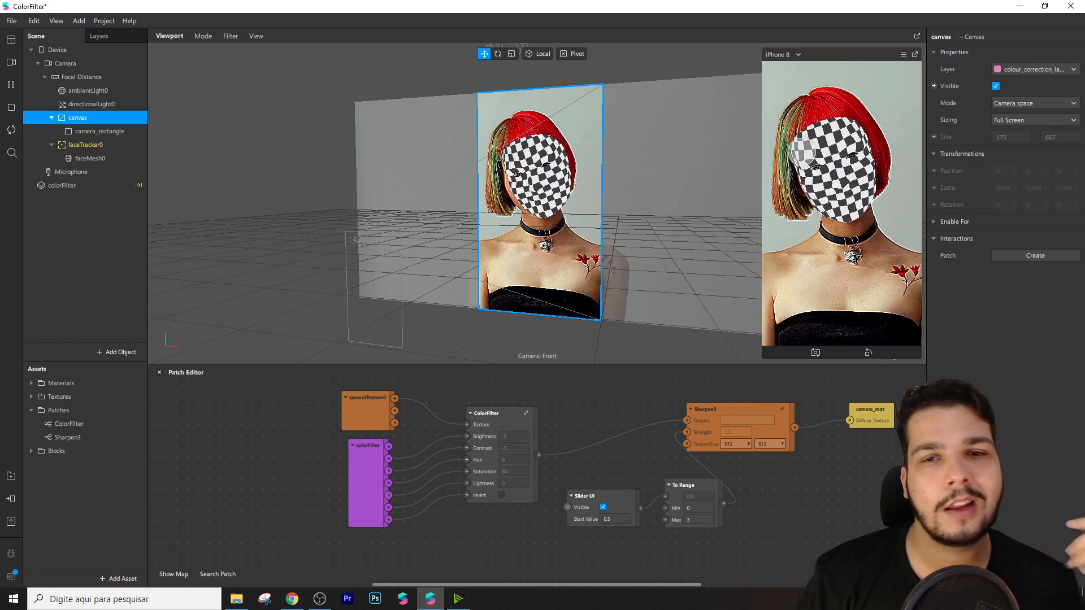
{"action": "left_click", "coordinate": [996, 86]}
{"action": "left_click", "coordinate": [995, 85]}
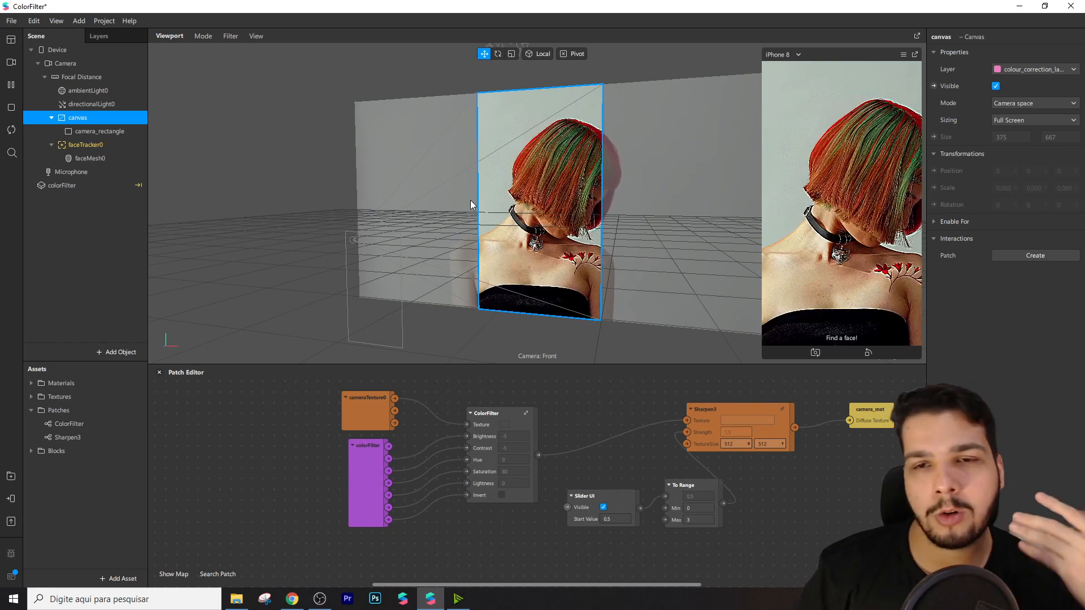
- Rename the face mesh under faceTracker0 as faceMeshrosto
{"action": "double_click", "coordinate": [111, 159]}
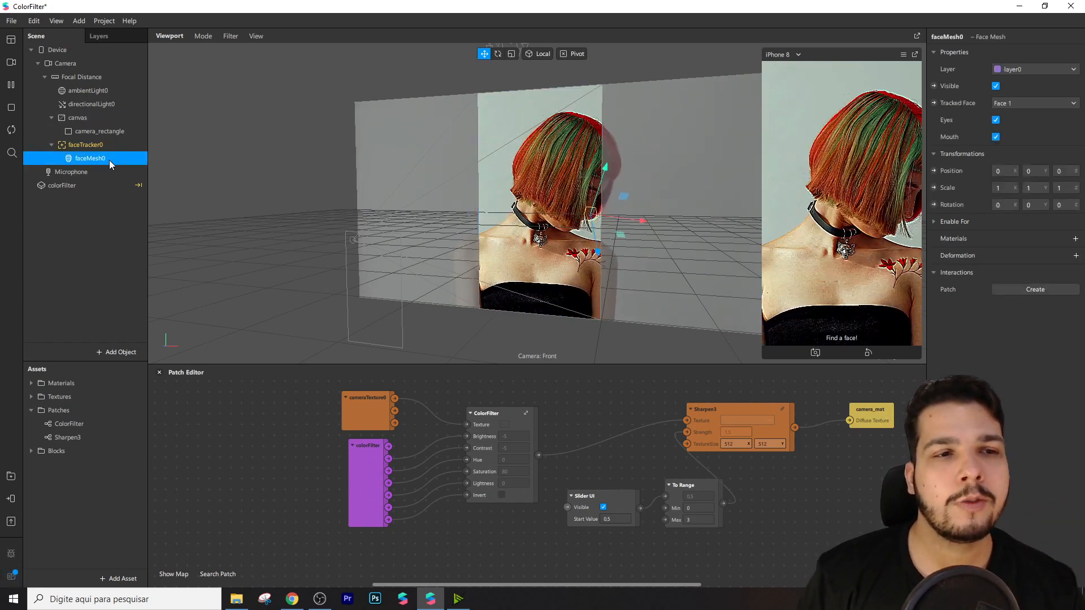
{"action": "key", "text": "BackSpace"}
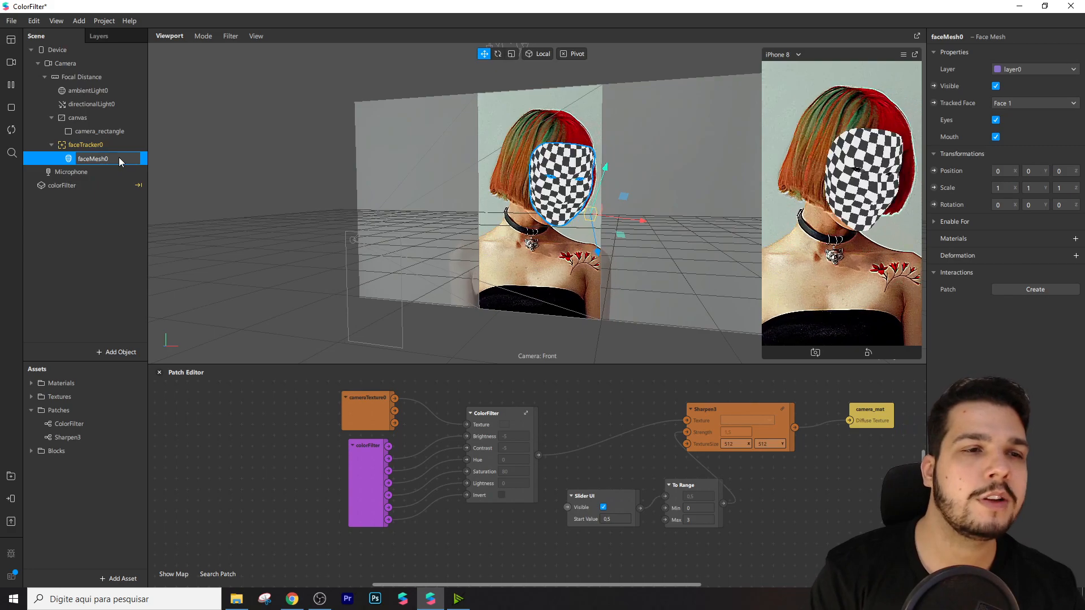
{"action": "type", "text": "rosto"}
{"action": "key", "text": "Return"}
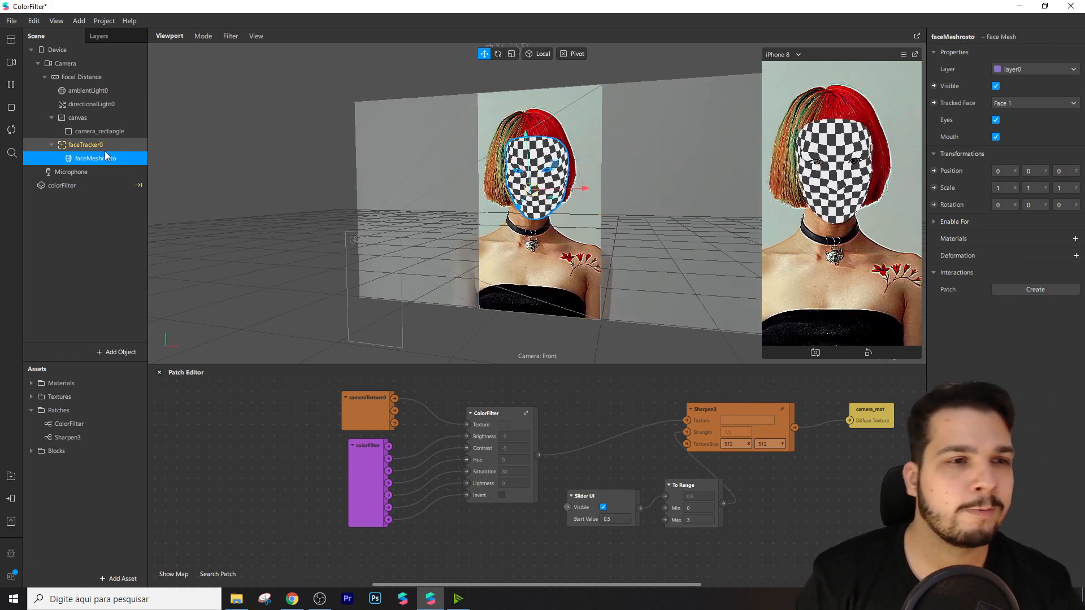
- Add a second Face Mesh under faceTracker0 and rename it as faceMeshretouch
{"action": "left_click", "coordinate": [94, 145]}
{"action": "right_click", "coordinate": [94, 147]}
{"action": "mouse_move", "coordinate": [141, 158]}
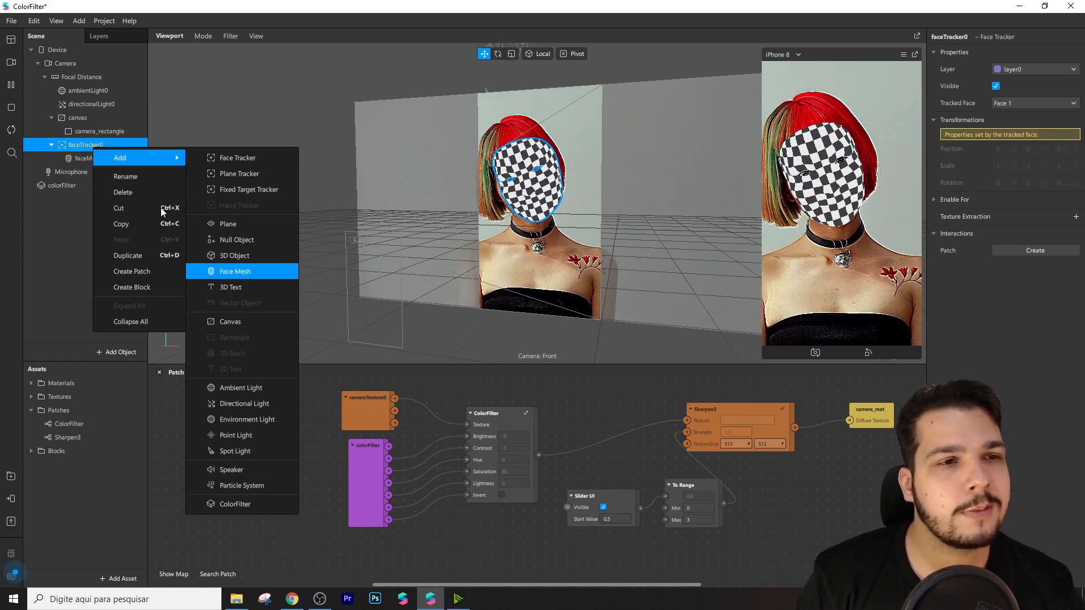
{"action": "left_click", "coordinate": [238, 271]}
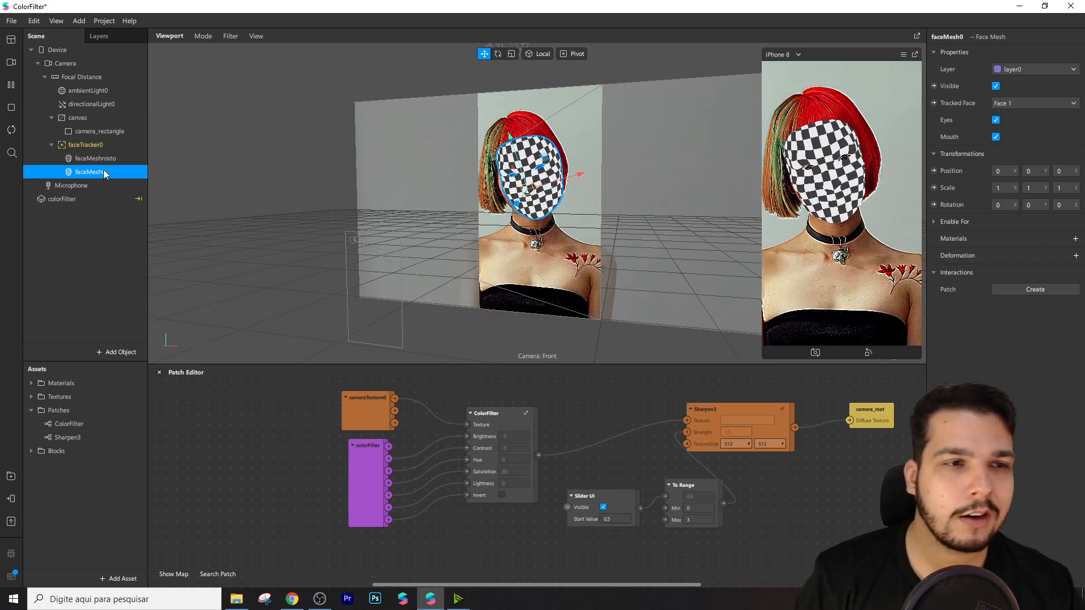
{"action": "double_click", "coordinate": [108, 173]}
{"action": "key", "text": "BackSpace"}
{"action": "type", "text": "retouch"}
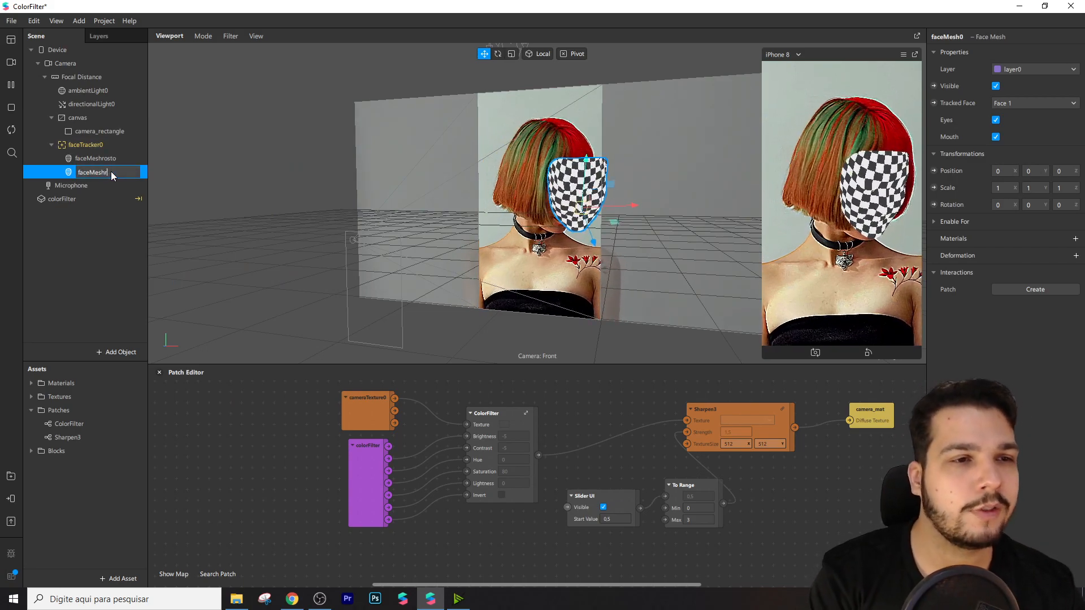
{"action": "key", "text": "Return"}
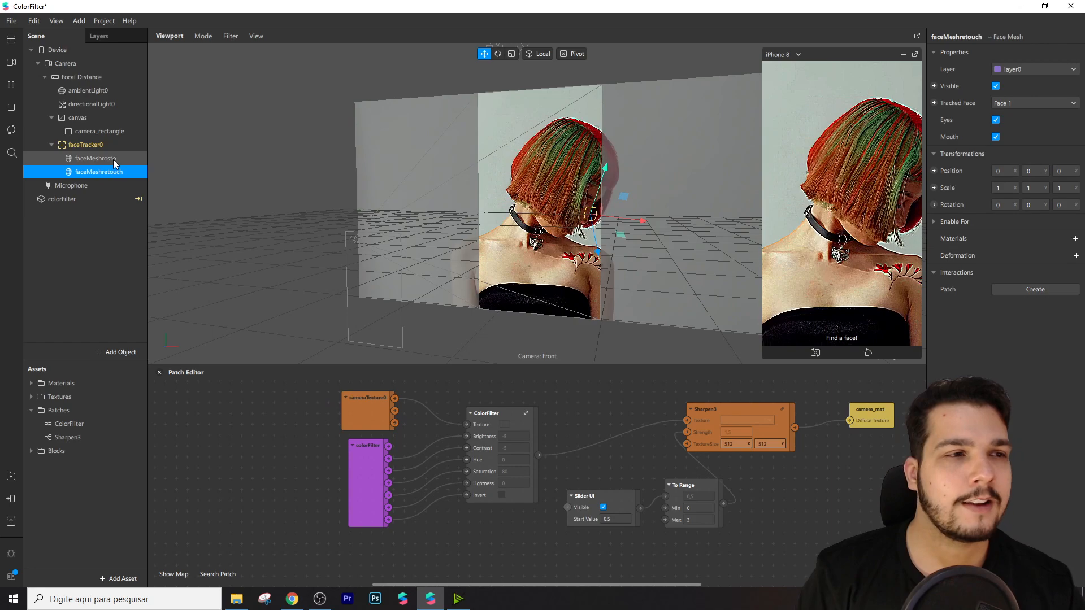
- Create a new material on faceMeshrosto and rename it as materialrosto
{"action": "left_click", "coordinate": [112, 158]}
{"action": "left_click", "coordinate": [1075, 239]}
{"action": "left_click", "coordinate": [1000, 278]}
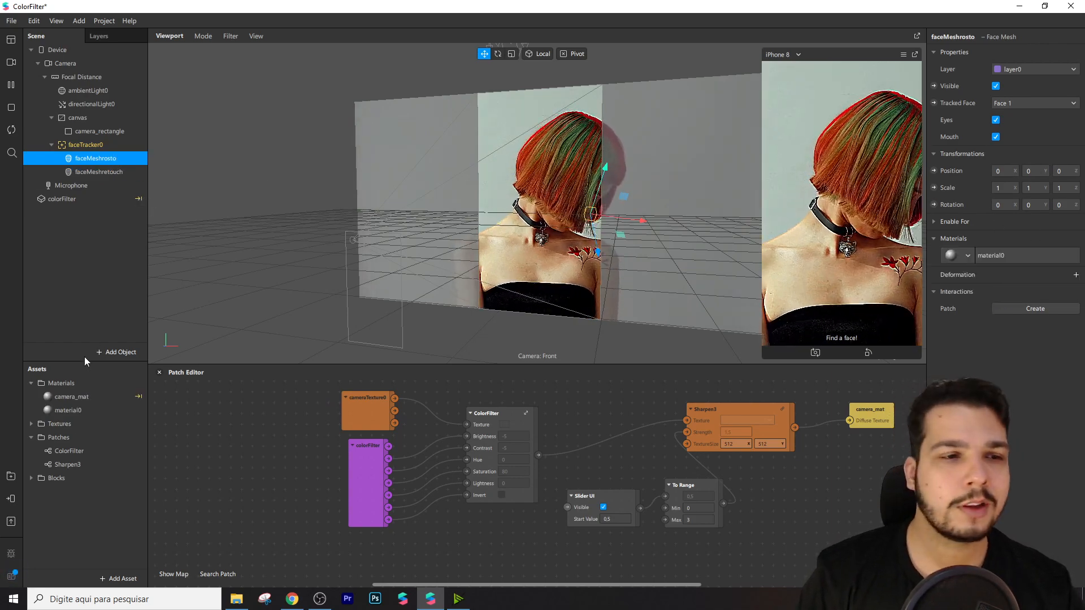
{"action": "double_click", "coordinate": [88, 411]}
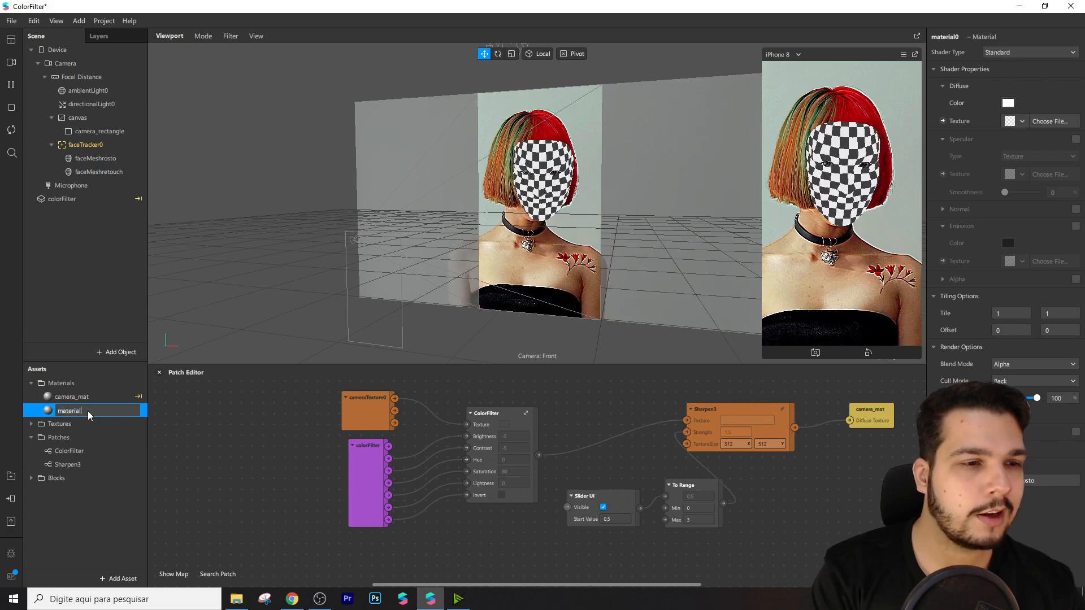
{"action": "key", "text": "BackSpace"}
{"action": "type", "text": "rosto"}
{"action": "key", "text": "Return"}
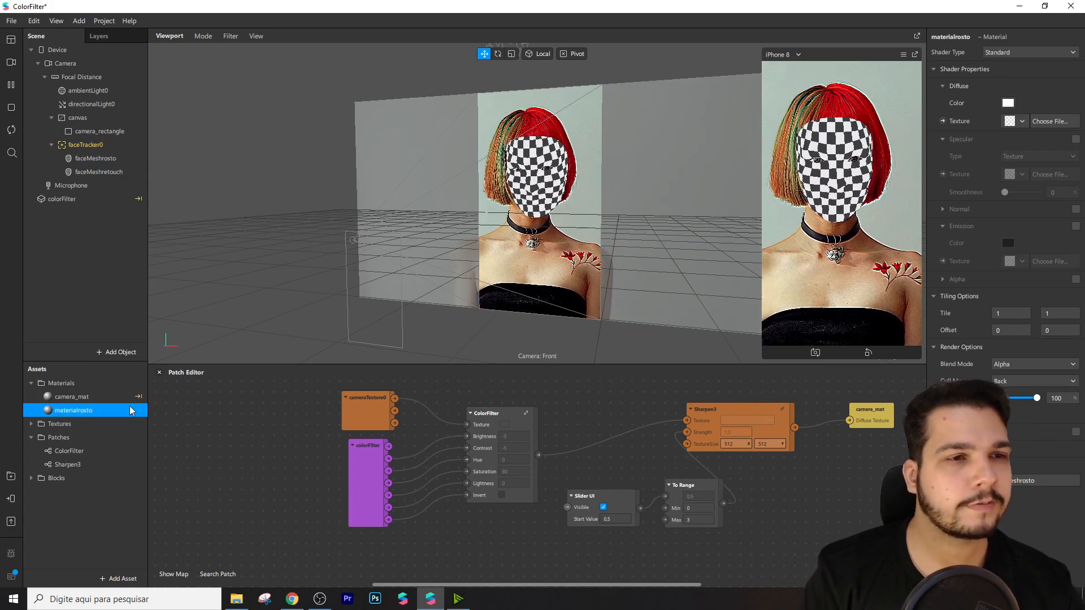
- Create a new material on faceMeshretouch, rename it as materialretouch and set its shader type to Retouching
{"action": "left_click", "coordinate": [107, 172]}
{"action": "left_click", "coordinate": [1075, 241]}
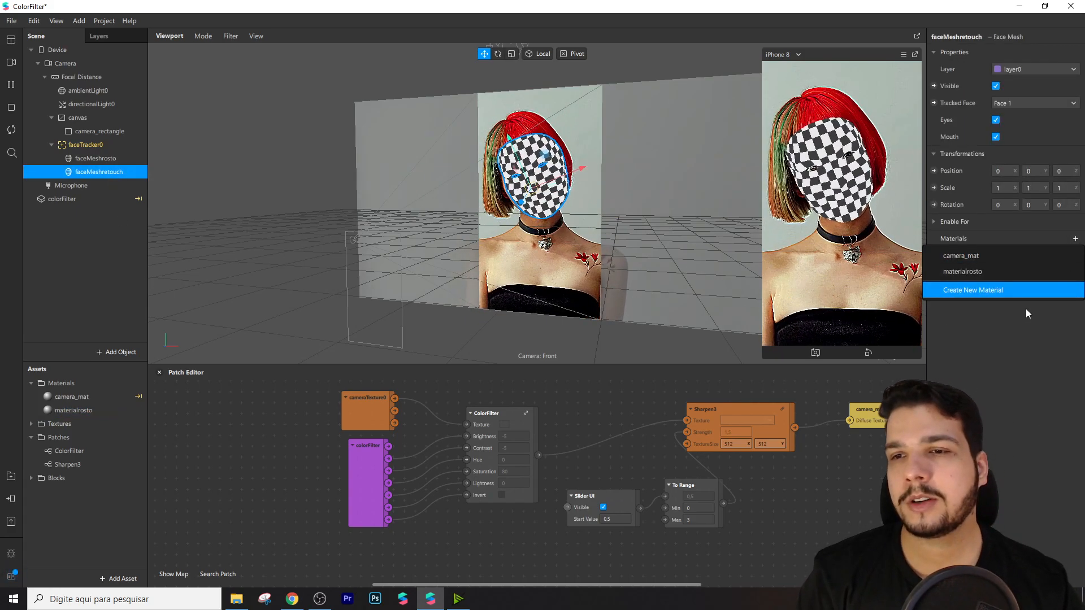
{"action": "left_click", "coordinate": [1008, 294]}
{"action": "double_click", "coordinate": [99, 425]}
{"action": "key", "text": "BackSpace"}
{"action": "type", "text": "retouch"}
{"action": "key", "text": "Return"}
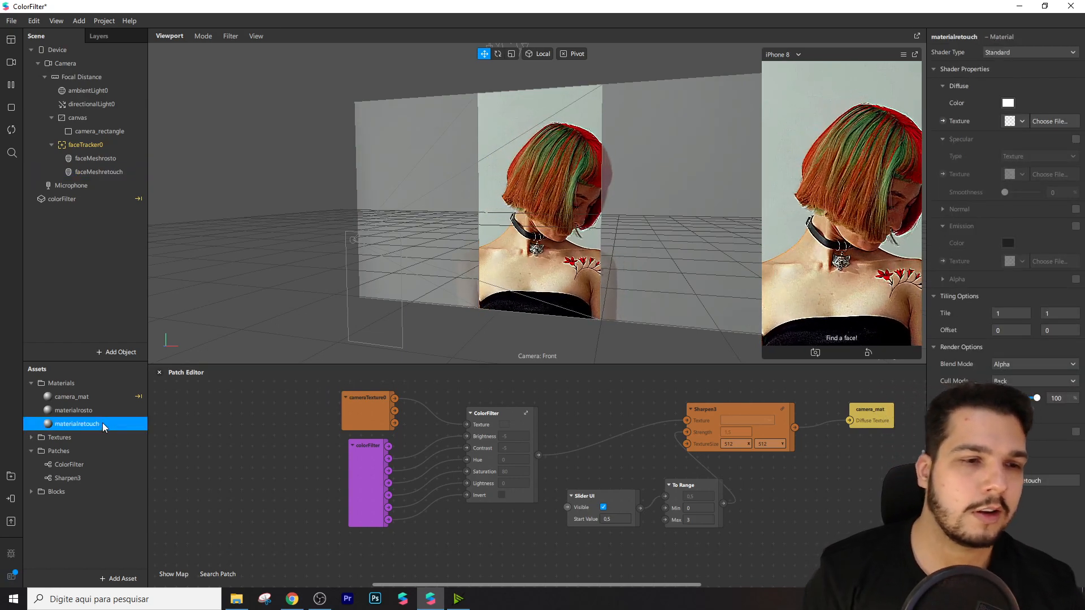
{"action": "left_click", "coordinate": [1017, 52]}
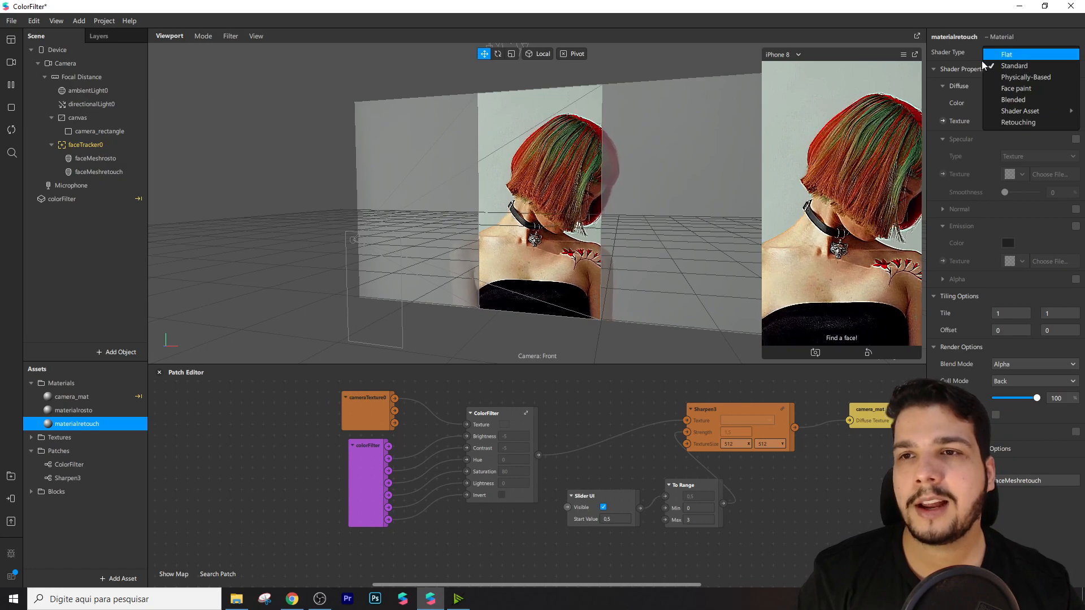
{"action": "left_click", "coordinate": [1017, 122]}
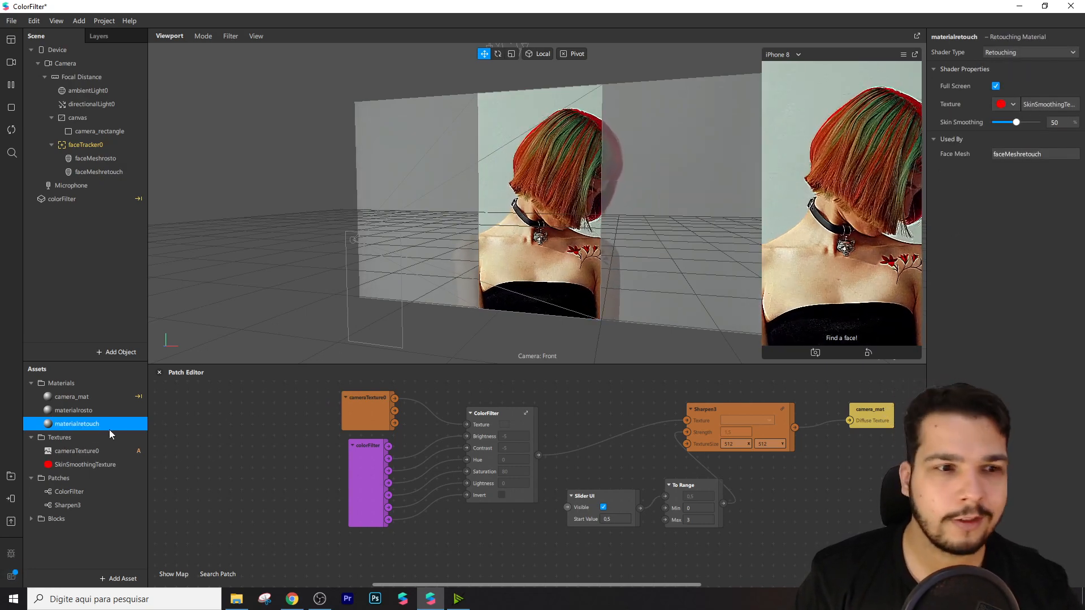
- Set materialrosto's shader type to Flat and disable Eyes and Mouth on faceMeshrosto
{"action": "left_click", "coordinate": [96, 410]}
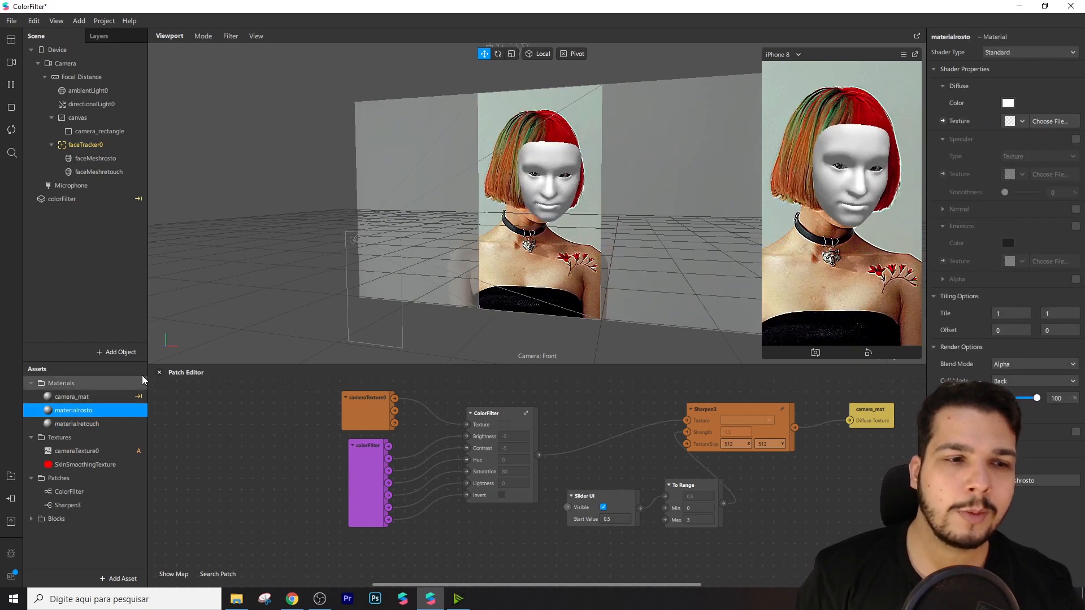
{"action": "left_click", "coordinate": [1021, 53]}
{"action": "left_click", "coordinate": [1010, 55]}
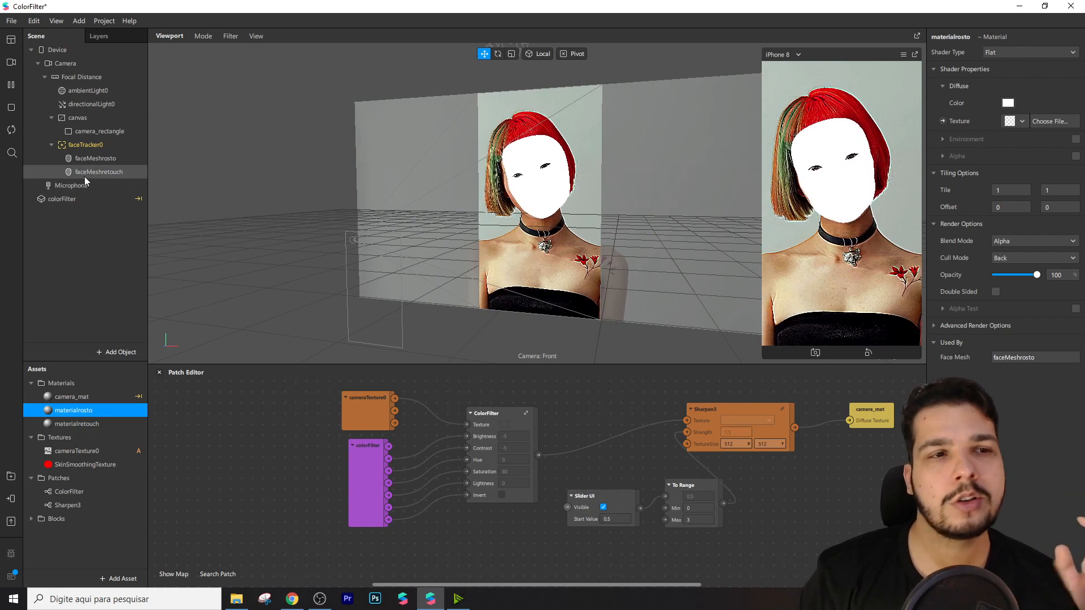
{"action": "left_click", "coordinate": [95, 159]}
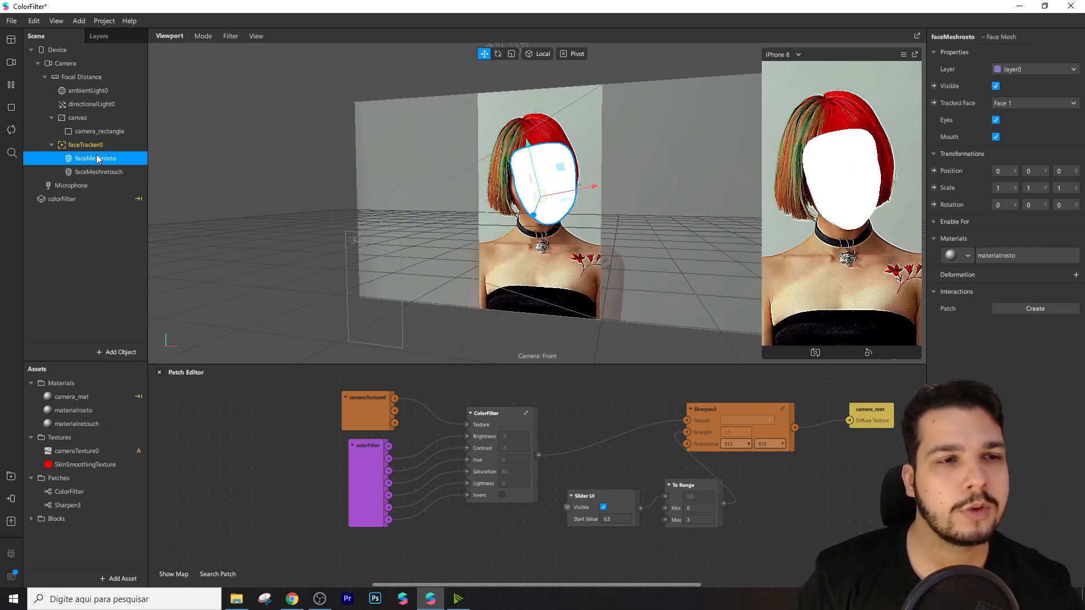
{"action": "left_click", "coordinate": [996, 120]}
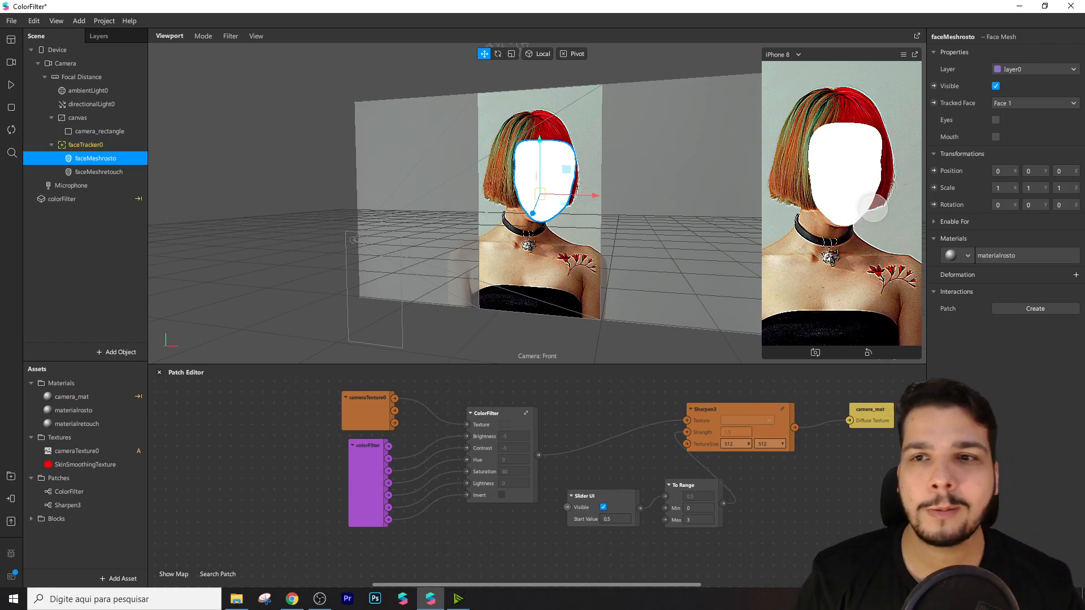
- Extract a texture from faceTracker0 and assign it as materialrosto's diffuse texture
{"action": "left_click", "coordinate": [96, 148]}
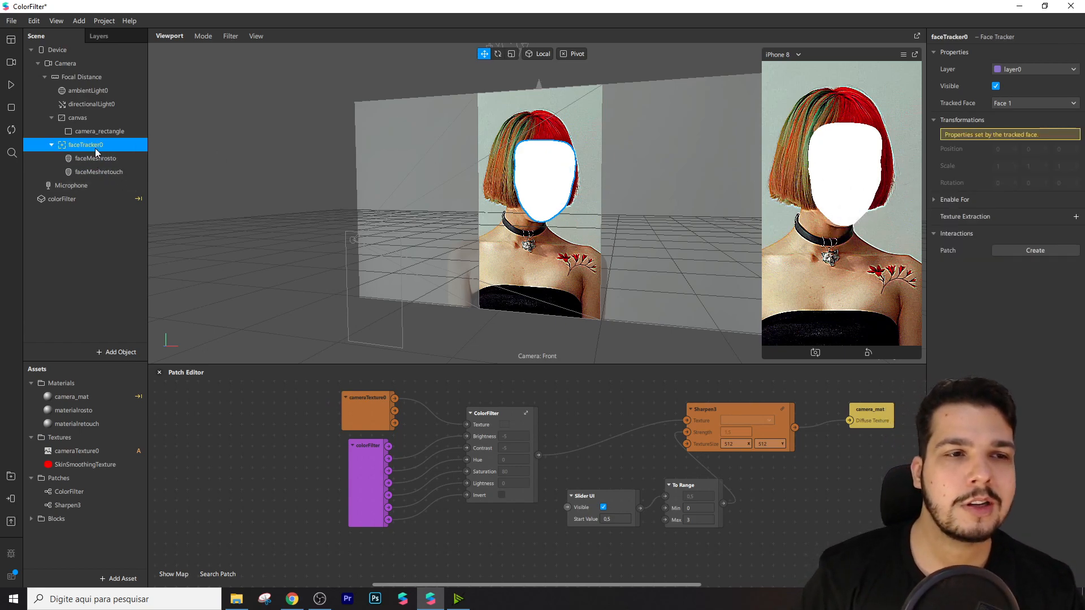
{"action": "left_click", "coordinate": [1076, 217]}
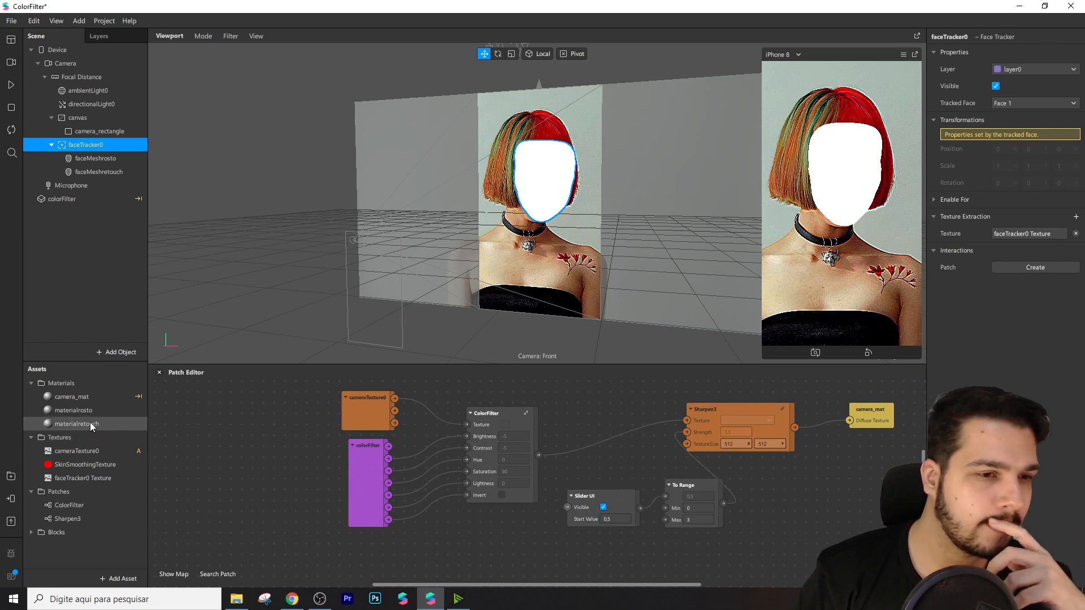
{"action": "left_click", "coordinate": [73, 410]}
{"action": "left_click", "coordinate": [1021, 122]}
{"action": "left_click", "coordinate": [1006, 175]}
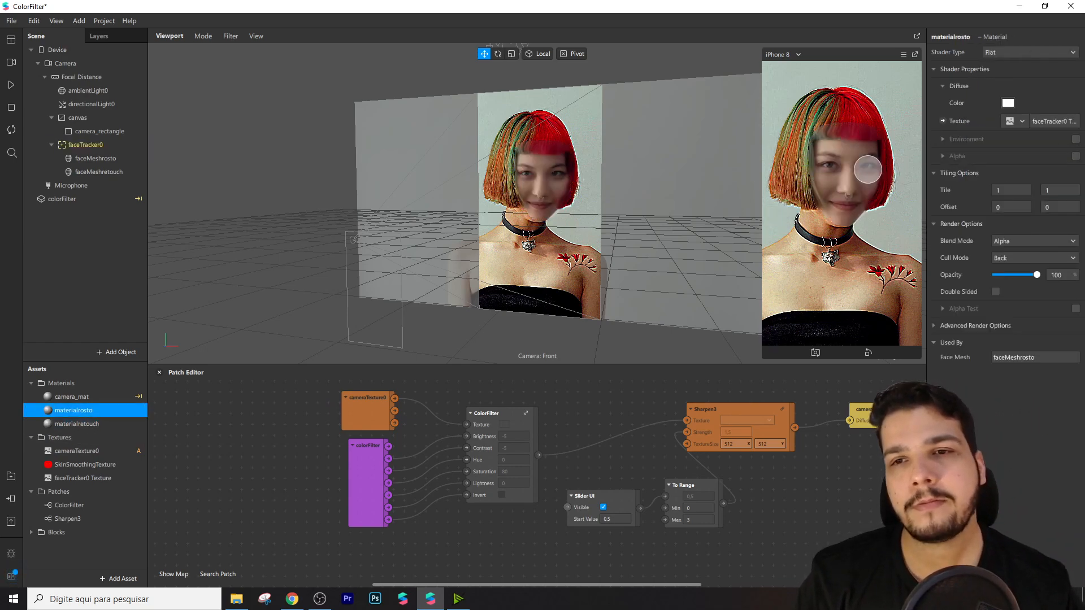
- Move the Slider UI and To Range patches above the ColorFilter and Sharpen3 patches
{"action": "scroll", "coordinate": [531, 198], "scroll_direction": "up", "scroll_amount": 4}
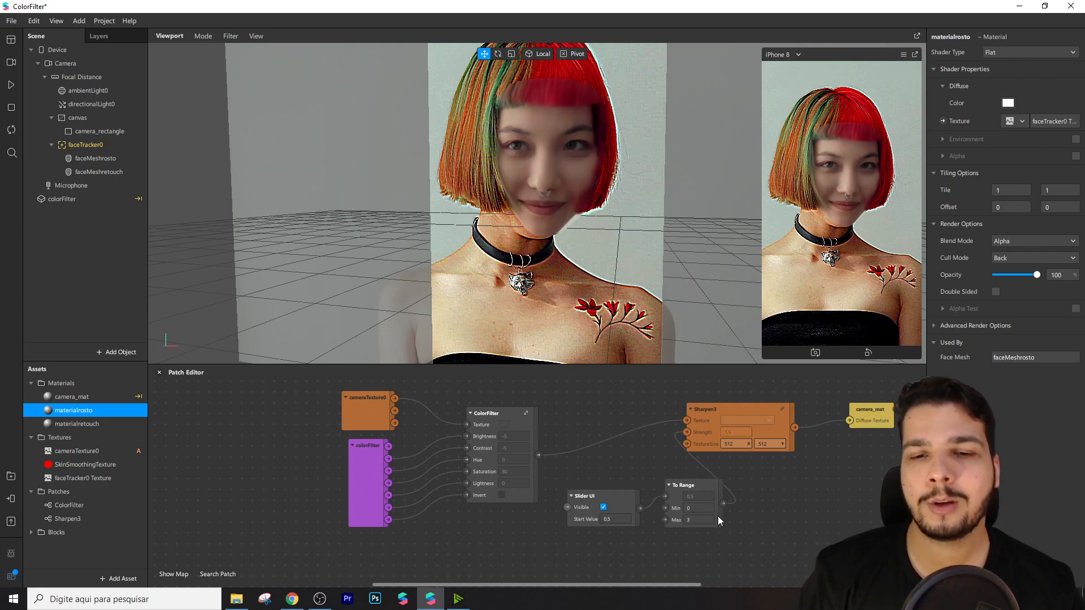
{"action": "left_click_drag", "start_coordinate": [779, 503], "coordinate": [590, 497]}
{"action": "left_click_drag", "start_coordinate": [704, 488], "coordinate": [670, 460]}
{"action": "scroll", "coordinate": [692, 478], "scroll_direction": "up", "scroll_amount": 5}
{"action": "scroll", "coordinate": [610, 513], "scroll_direction": "down", "scroll_amount": 2}
{"action": "left_click", "coordinate": [626, 484]}
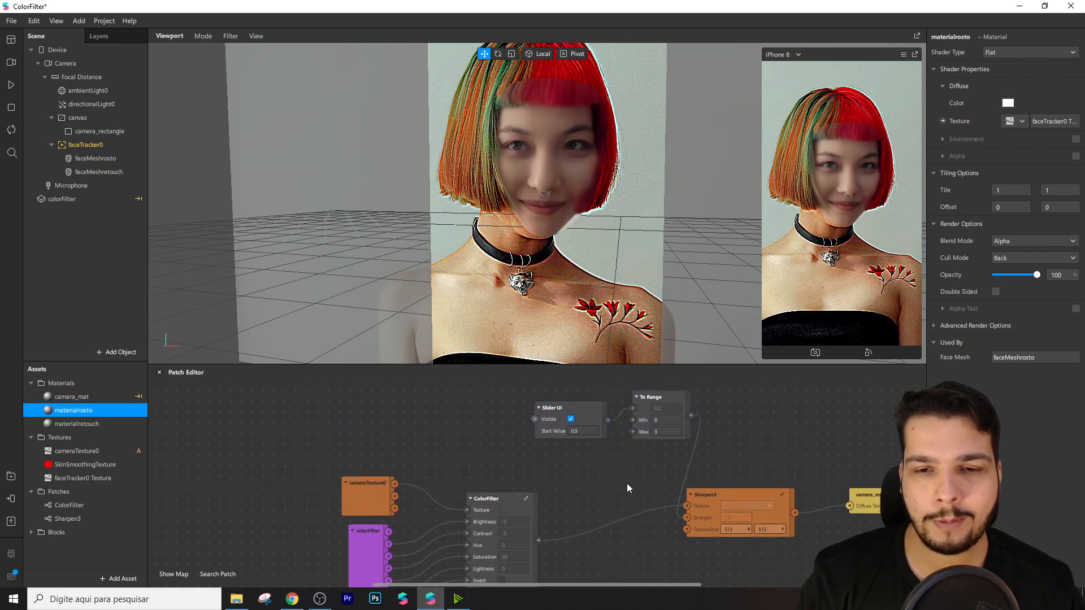
{"action": "scroll", "coordinate": [625, 483], "scroll_direction": "down", "scroll_amount": 3}
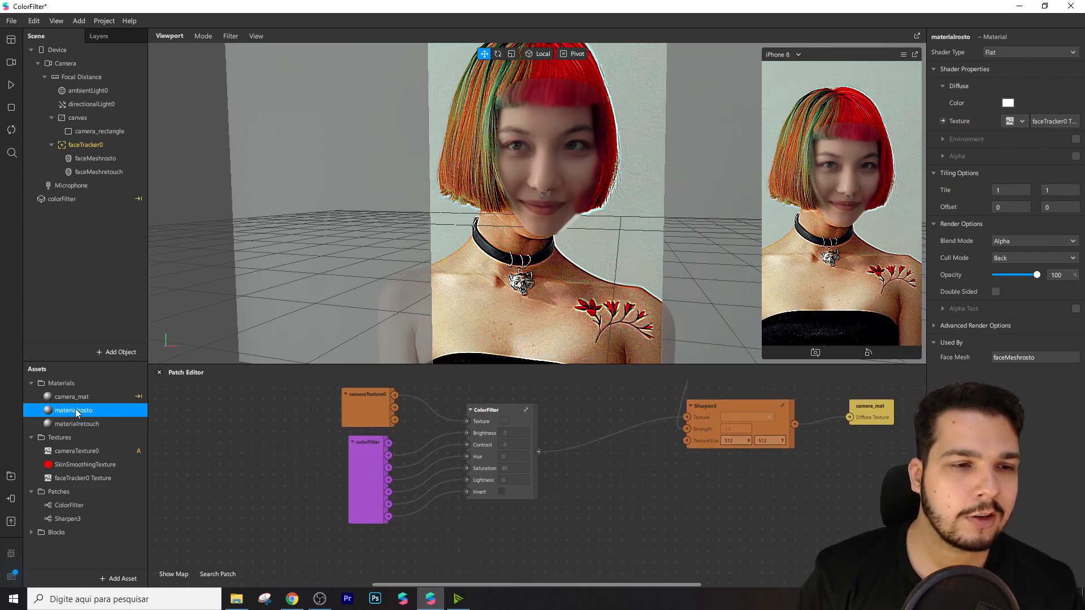
- Create a patch for materialrosto's diffuse texture and place it below the camera_mat patch
{"action": "left_click", "coordinate": [943, 119]}
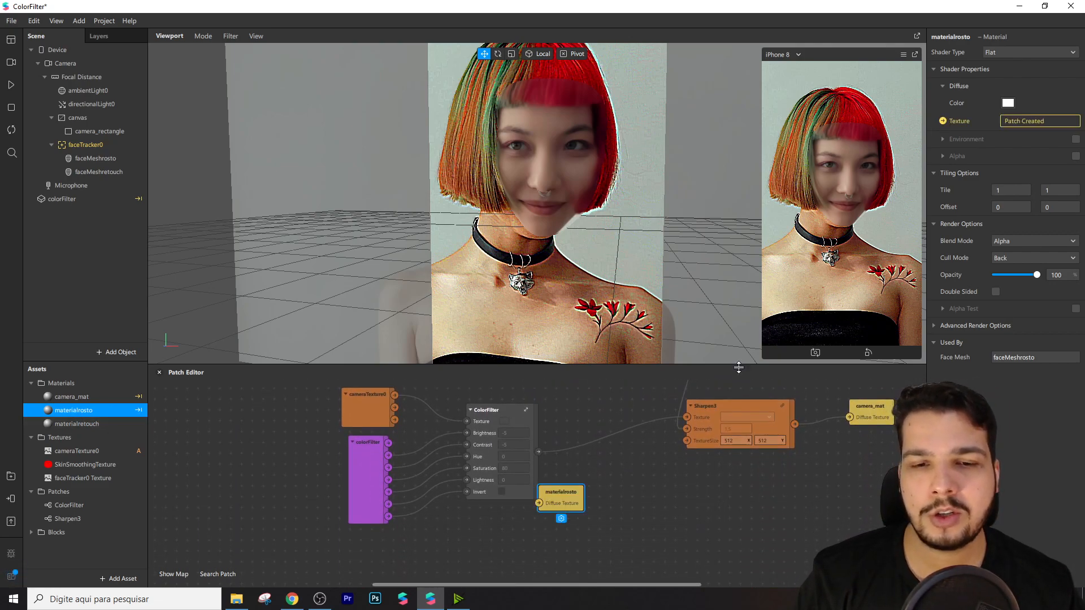
{"action": "left_click_drag", "start_coordinate": [556, 494], "coordinate": [854, 499]}
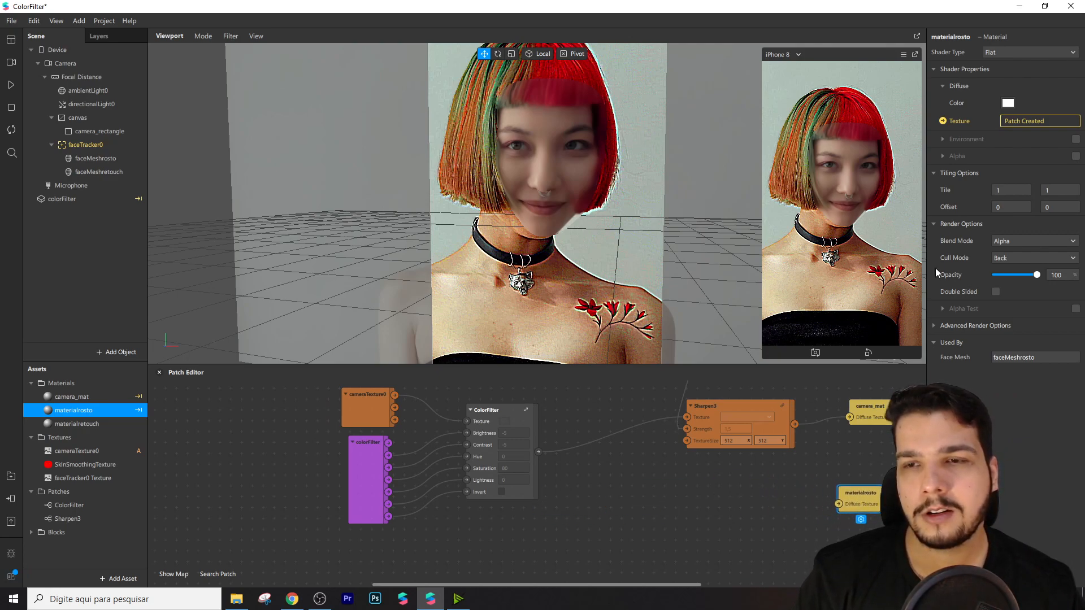
{"action": "middle_click_drag", "start_coordinate": [924, 538], "coordinate": [610, 522]}
{"action": "left_click_drag", "start_coordinate": [652, 589], "coordinate": [531, 578]}
- Connect Sharpen3's output to materialrosto's Diffuse Texture input
{"action": "left_click", "coordinate": [457, 457]}
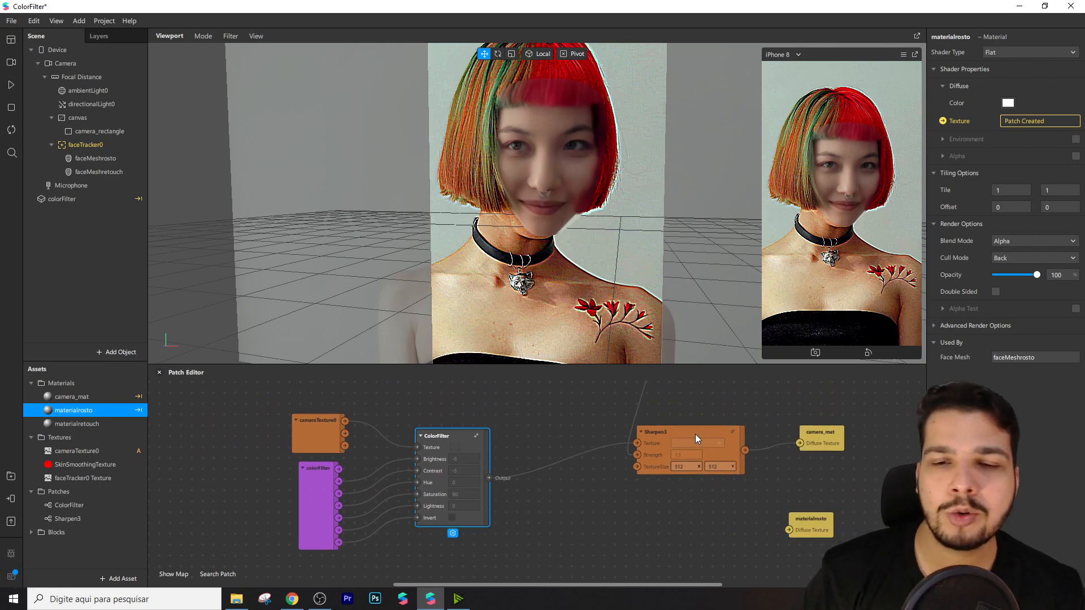
{"action": "left_click", "coordinate": [710, 494]}
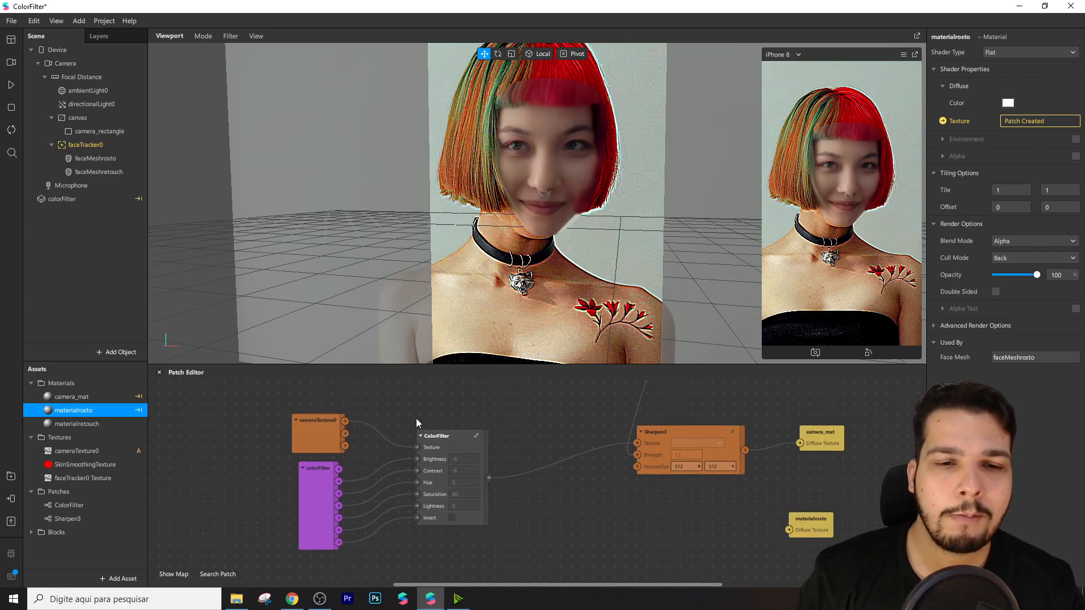
{"action": "left_click", "coordinate": [300, 435]}
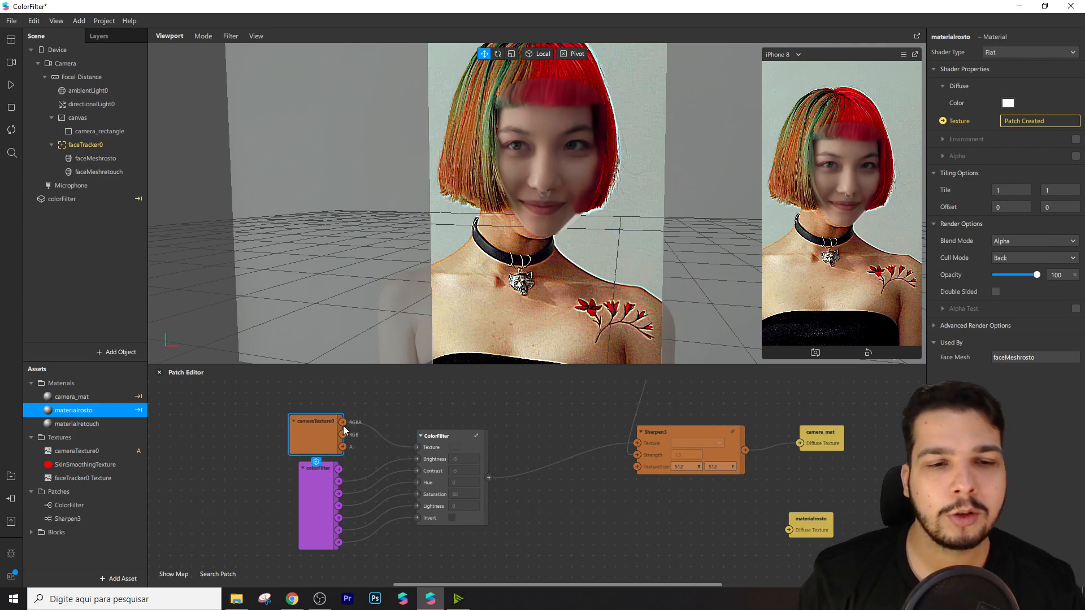
{"action": "left_click", "coordinate": [487, 446]}
{"action": "left_click_drag", "start_coordinate": [745, 450], "coordinate": [789, 530]}
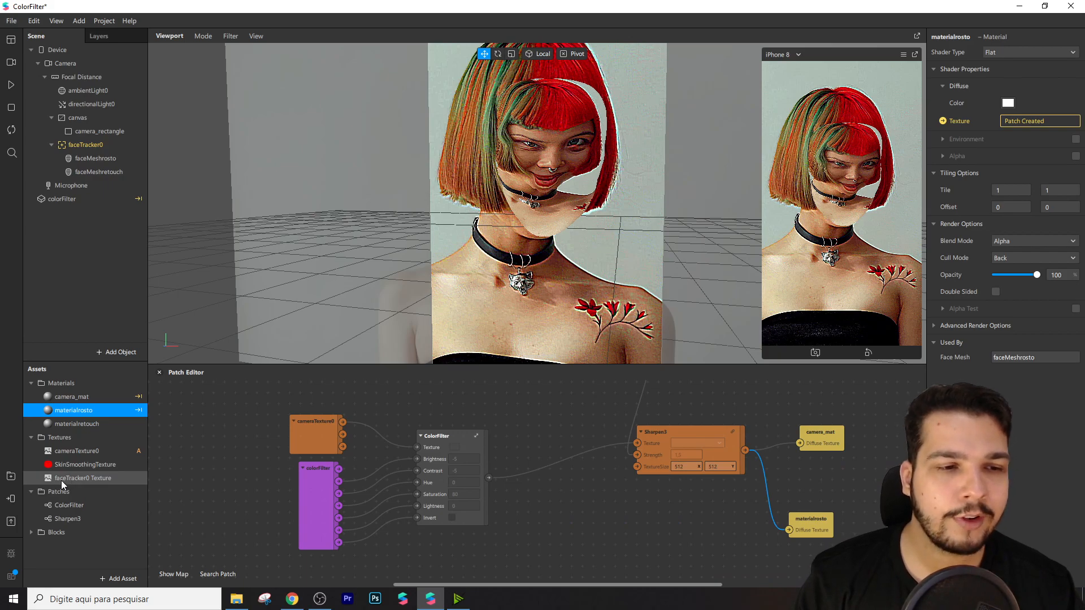
- Add the faceTracker0 Texture to the patch graph and place it below the colorFilter patch
{"action": "left_click_drag", "start_coordinate": [85, 478], "coordinate": [368, 555]}
{"action": "scroll", "coordinate": [470, 562], "scroll_direction": "down", "scroll_amount": 1}
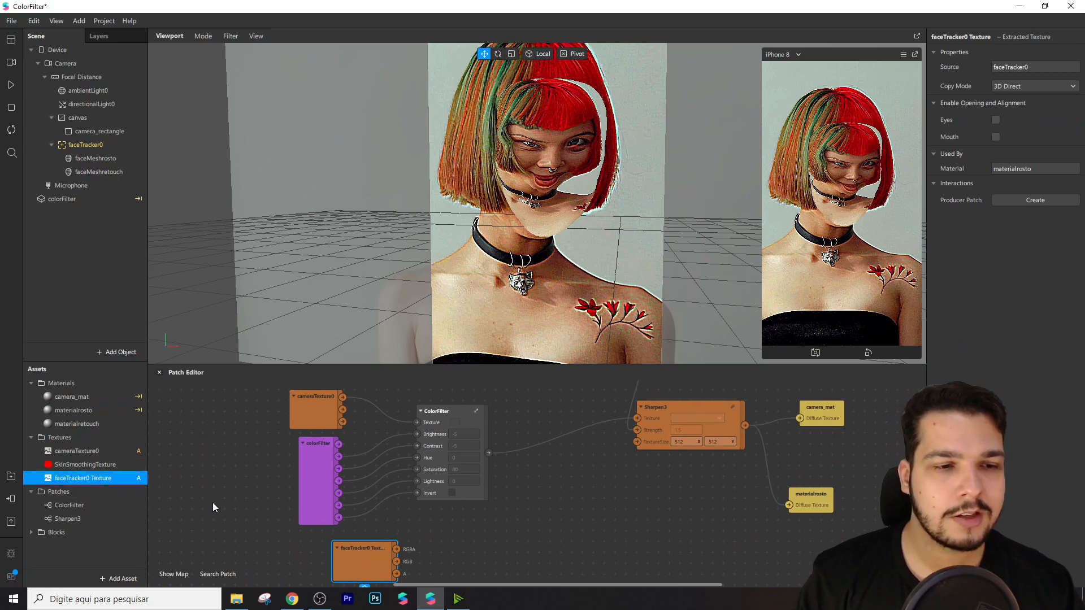
{"action": "left_click", "coordinate": [470, 551]}
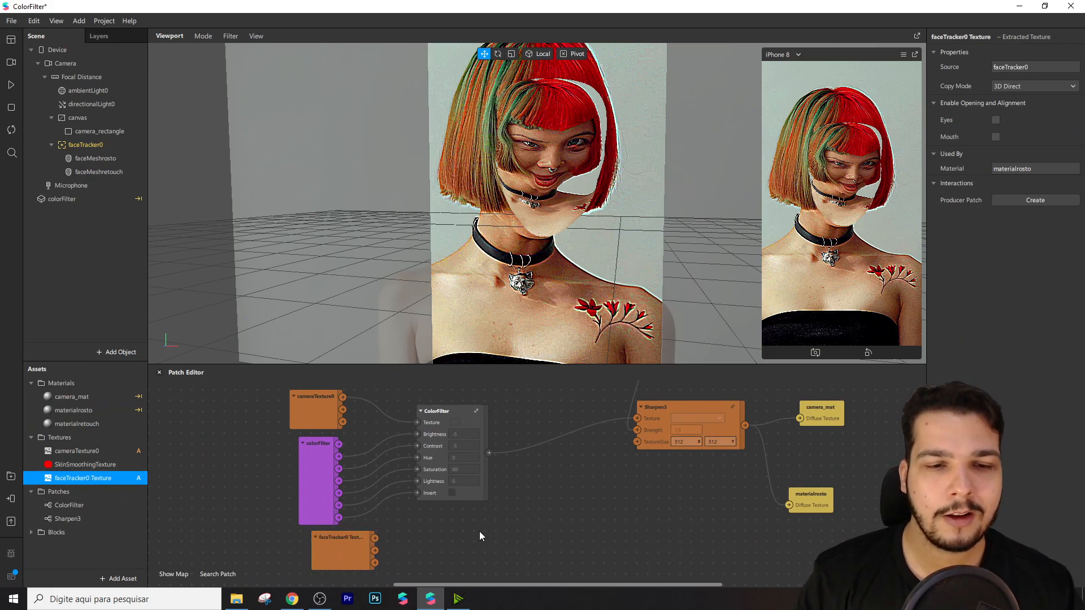
- Duplicate the ColorFilter and Sharpen3 patches together and place the copies below the originals
{"action": "left_click", "coordinate": [470, 426]}
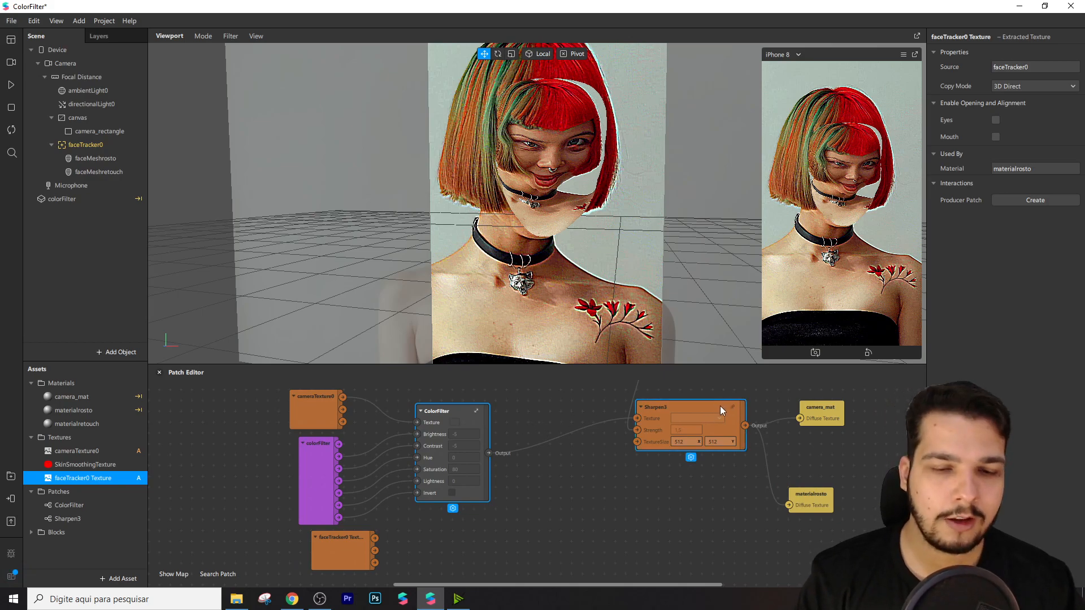
{"action": "key", "text": "ctrl+c"}
{"action": "key", "text": "ctrl+v"}
{"action": "left_click_drag", "start_coordinate": [456, 421], "coordinate": [558, 471]}
{"action": "left_click", "coordinate": [548, 495]}
{"action": "left_click_drag", "start_coordinate": [712, 506], "coordinate": [679, 506]}
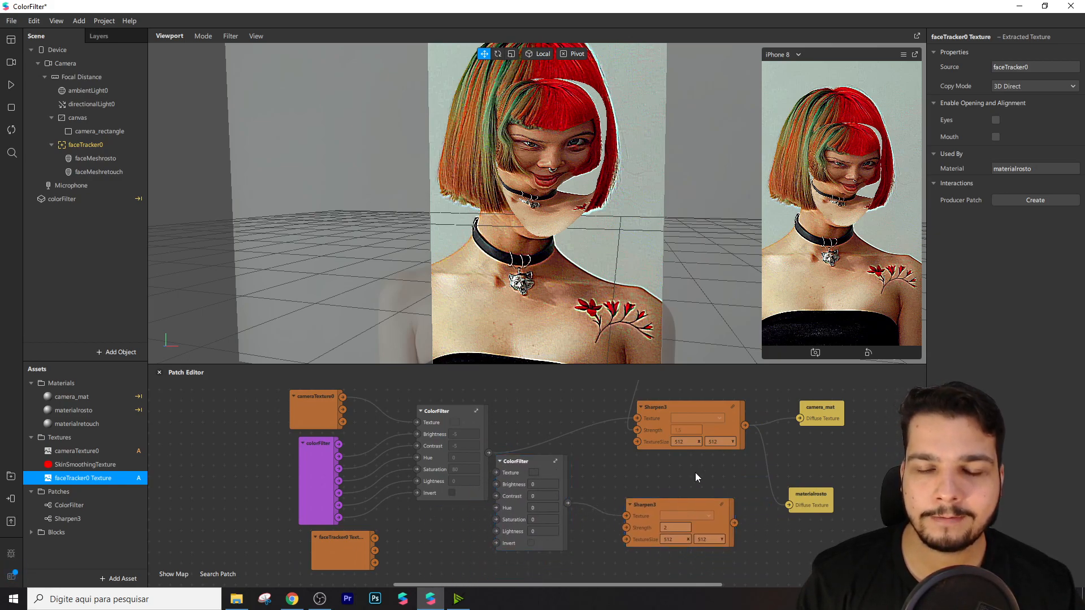
- Connect the To Range output to the duplicated Sharpen3's Strength and move To Range back above the other patches
{"action": "scroll", "coordinate": [663, 501], "scroll_direction": "up", "scroll_amount": 3}
{"action": "scroll", "coordinate": [605, 420], "scroll_direction": "up", "scroll_amount": 1}
{"action": "left_click_drag", "start_coordinate": [592, 387], "coordinate": [570, 445]}
{"action": "scroll", "coordinate": [574, 449], "scroll_direction": "down", "scroll_amount": 3}
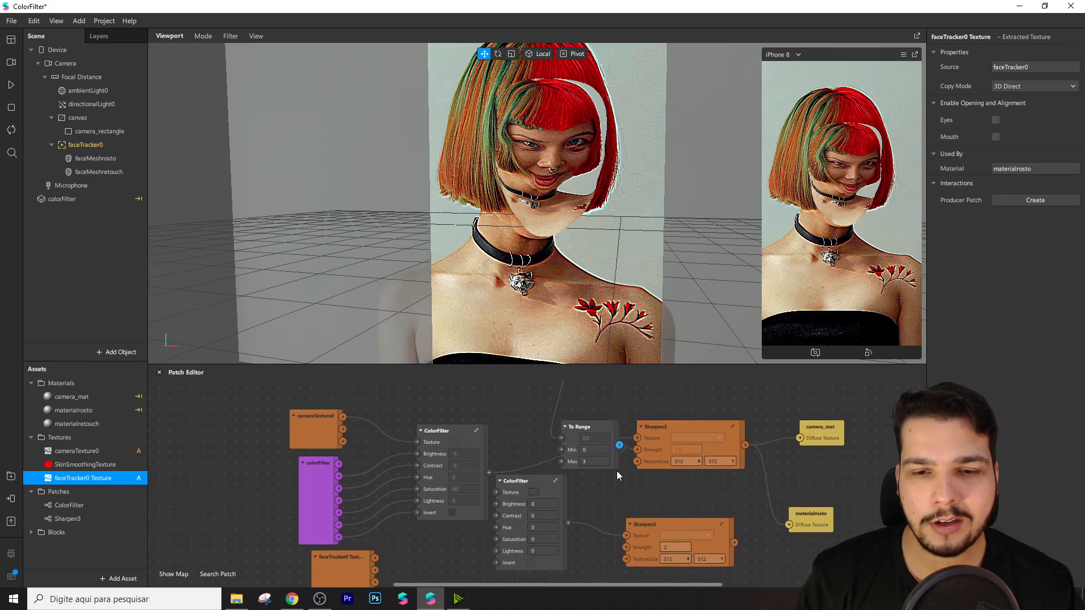
{"action": "left_click_drag", "start_coordinate": [618, 552], "coordinate": [624, 547]}
{"action": "left_click_drag", "start_coordinate": [592, 425], "coordinate": [614, 392]}
{"action": "scroll", "coordinate": [609, 406], "scroll_direction": "up", "scroll_amount": 1}
{"action": "scroll", "coordinate": [603, 392], "scroll_direction": "up", "scroll_amount": 2}
{"action": "left_click", "coordinate": [691, 434]}
{"action": "scroll", "coordinate": [694, 461], "scroll_direction": "down", "scroll_amount": 4}
{"action": "scroll", "coordinate": [690, 479], "scroll_direction": "up", "scroll_amount": 2}
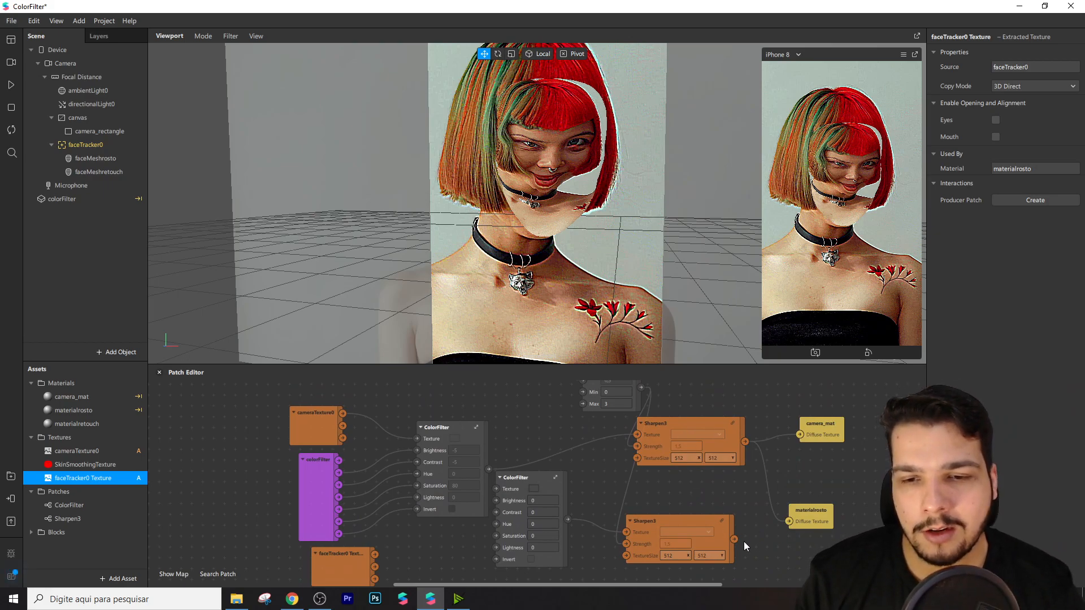
- Connect the duplicated Sharpen3 to materialrosto's Diffuse Texture and faceTracker0 Texture's RGBA output to the duplicated ColorFilter's Texture
{"action": "left_click_drag", "start_coordinate": [787, 522], "coordinate": [788, 521]}
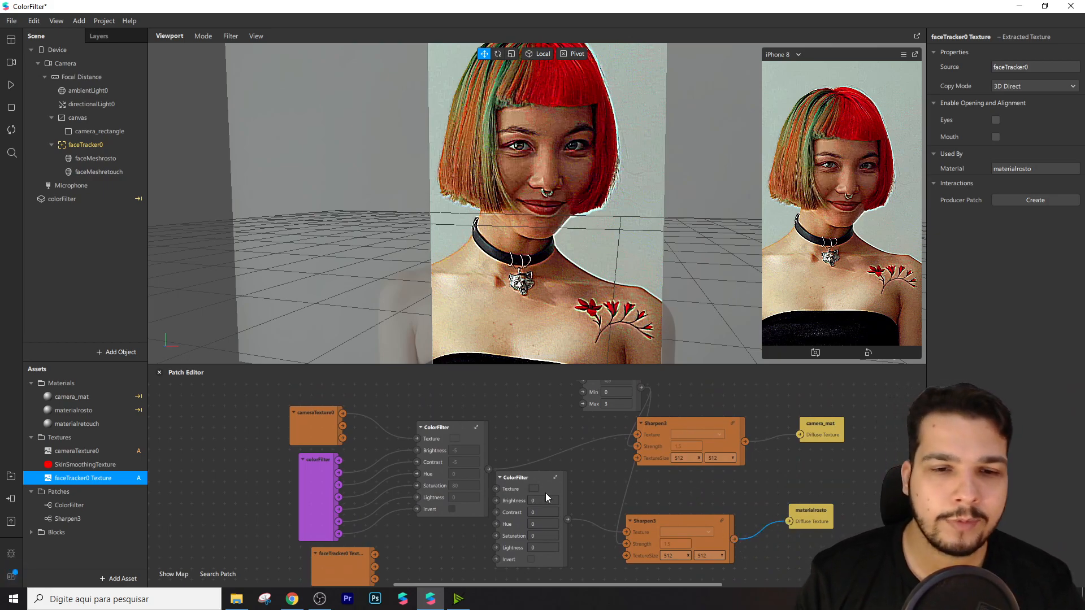
{"action": "left_click_drag", "start_coordinate": [540, 488], "coordinate": [521, 508]}
{"action": "left_click_drag", "start_coordinate": [376, 510], "coordinate": [569, 465]}
{"action": "left_click_drag", "start_coordinate": [359, 527], "coordinate": [380, 528]}
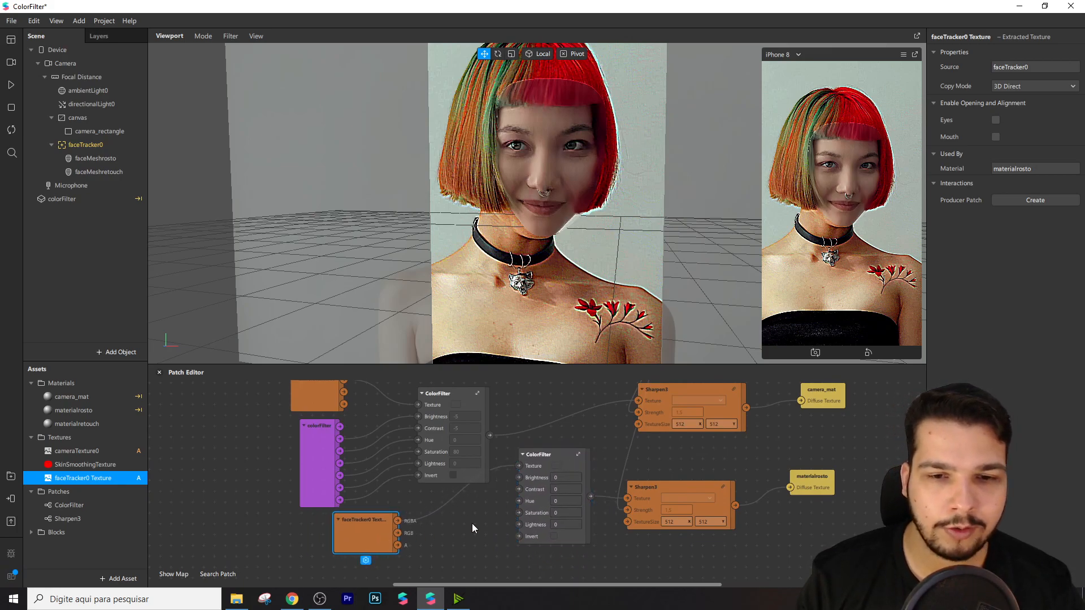
- Connect the colorFilter object's Brightness, Contrast and Hue outputs to the matching inputs of the duplicated ColorFilter patch
{"action": "left_click_drag", "start_coordinate": [664, 484], "coordinate": [682, 493]}
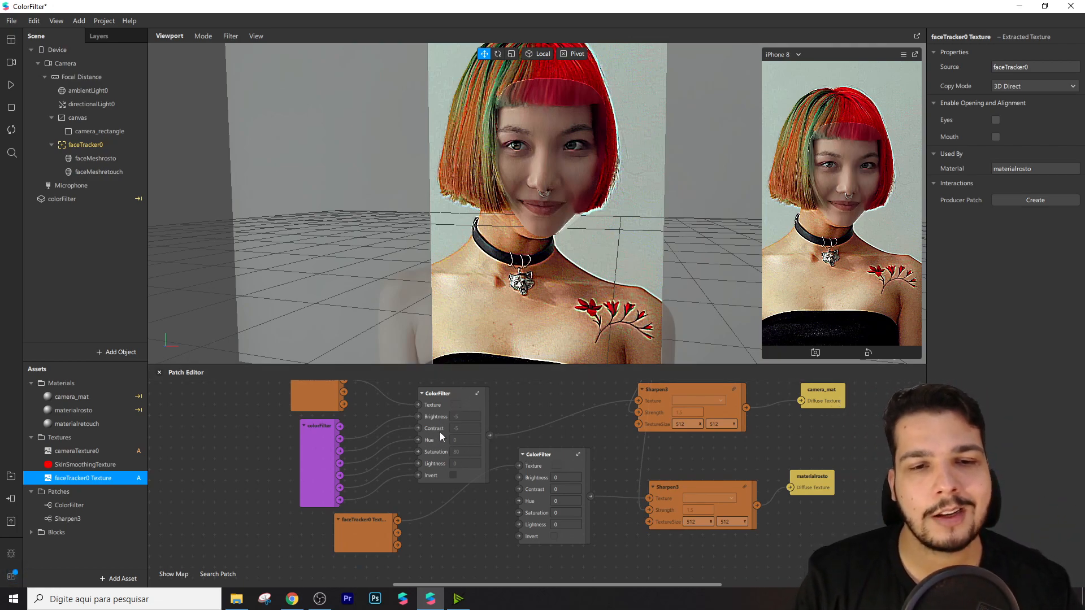
{"action": "left_click_drag", "start_coordinate": [555, 461], "coordinate": [564, 399]}
{"action": "left_click_drag", "start_coordinate": [339, 438], "coordinate": [437, 446]}
{"action": "left_click_drag", "start_coordinate": [516, 412], "coordinate": [340, 439]}
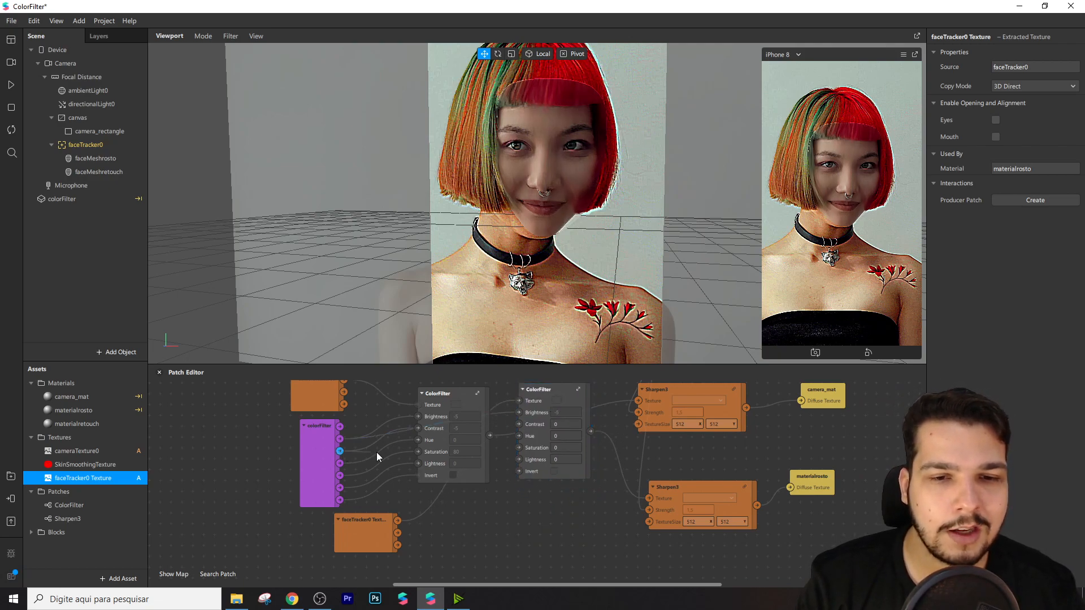
{"action": "left_click_drag", "start_coordinate": [518, 424], "coordinate": [339, 450]}
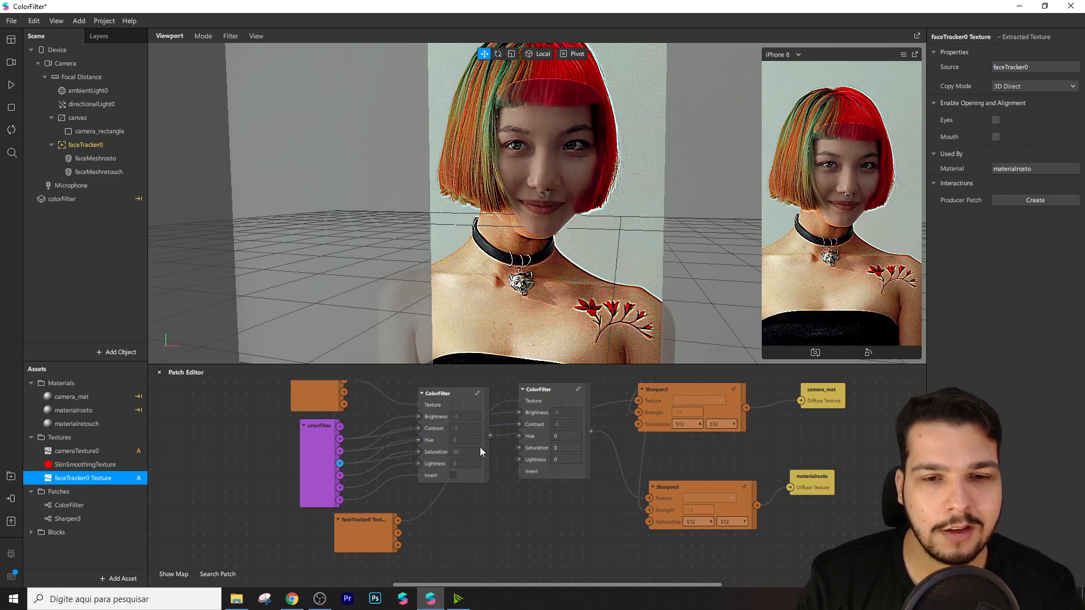
{"action": "left_click_drag", "start_coordinate": [520, 440], "coordinate": [519, 438]}
- Connect colorFilter's Saturation, Lightness and Invert outputs to the duplicated ColorFilter patch and place that patch below the original
{"action": "left_click_drag", "start_coordinate": [535, 400], "coordinate": [545, 432]}
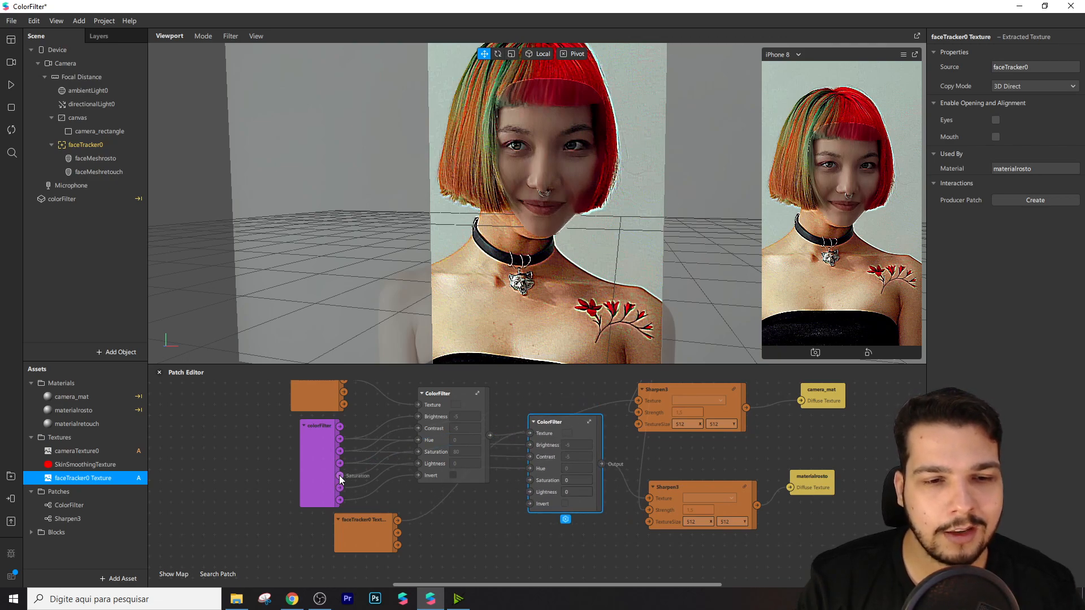
{"action": "left_click_drag", "start_coordinate": [524, 483], "coordinate": [529, 480]}
{"action": "left_click_drag", "start_coordinate": [342, 488], "coordinate": [532, 493]}
{"action": "left_click_drag", "start_coordinate": [339, 500], "coordinate": [529, 503]}
{"action": "left_click_drag", "start_coordinate": [568, 428], "coordinate": [568, 483]}
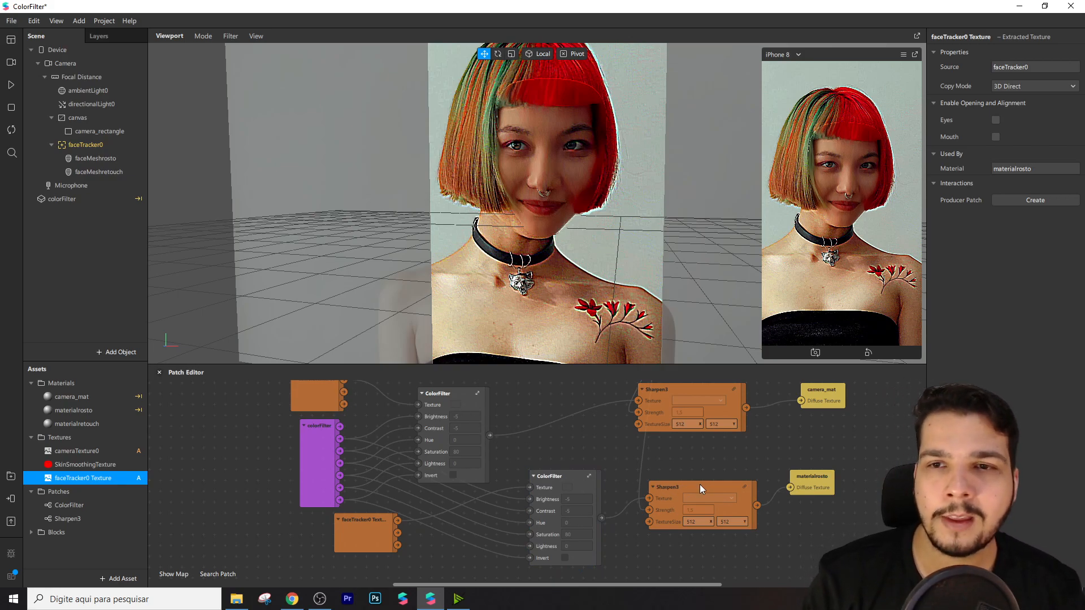
- Disable Use Depth Test and Write to Depth for both camera_mat and materialrosto
{"action": "scroll", "coordinate": [520, 134], "scroll_direction": "up", "scroll_amount": 3}
{"action": "scroll", "coordinate": [534, 127], "scroll_direction": "down", "scroll_amount": 1}
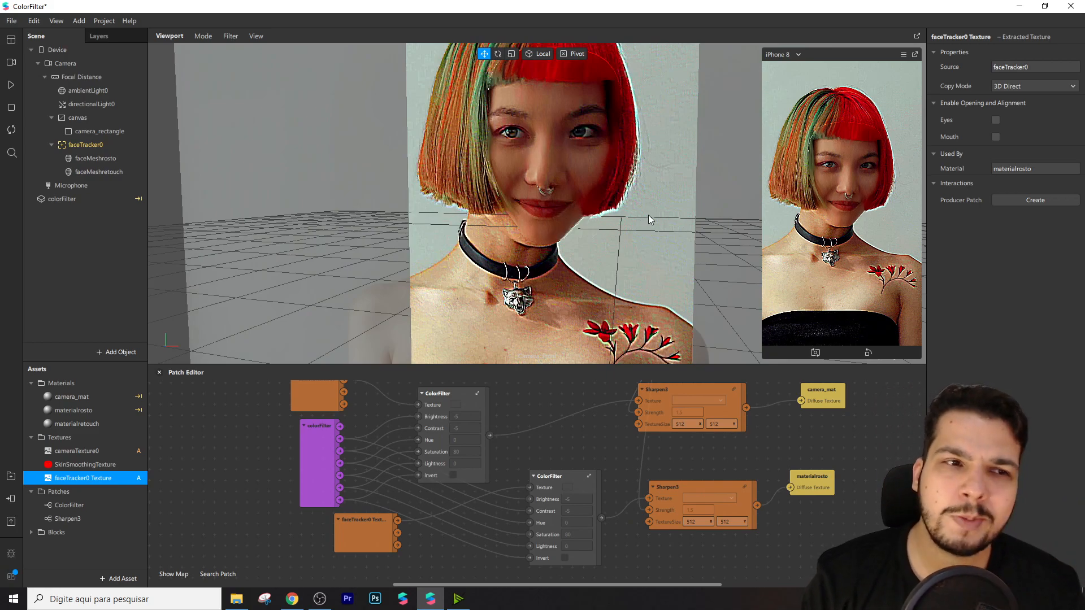
{"action": "left_click", "coordinate": [79, 424]}
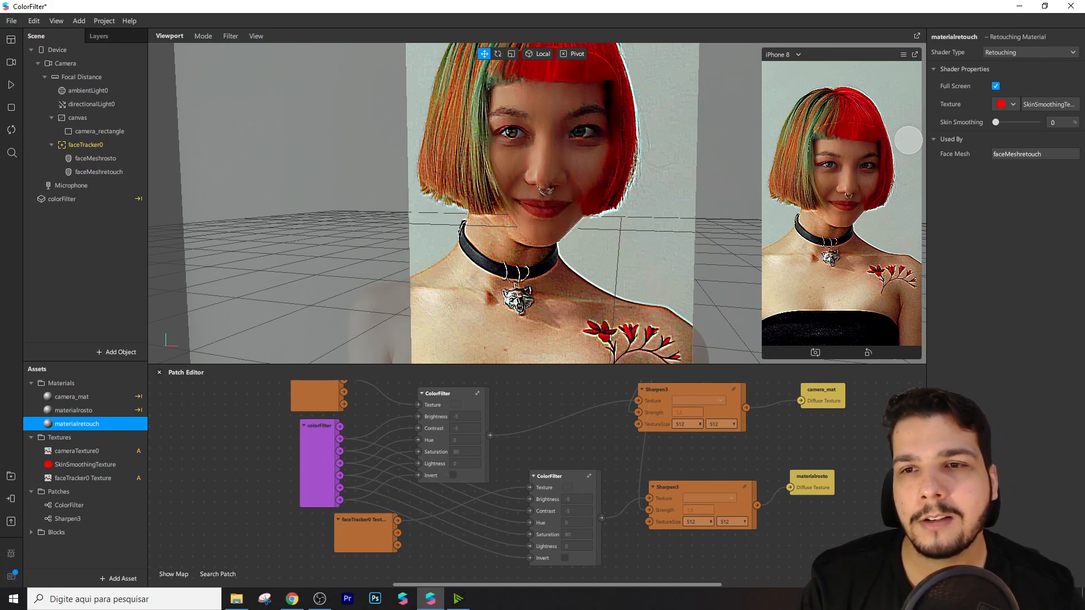
{"action": "left_click", "coordinate": [79, 411]}
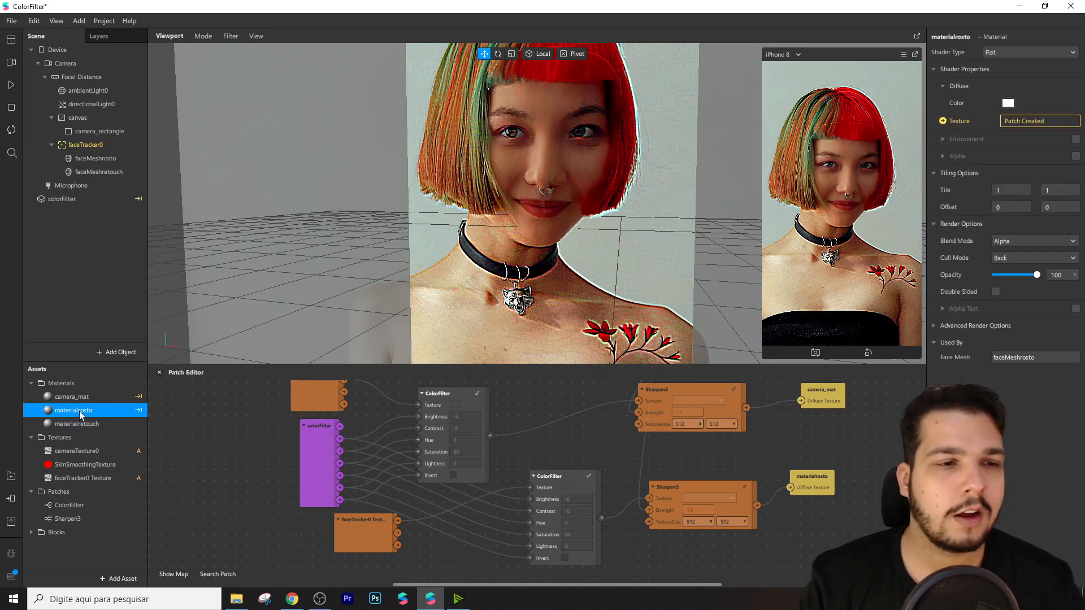
{"action": "left_click", "coordinate": [75, 398], "text": "ctrl"}
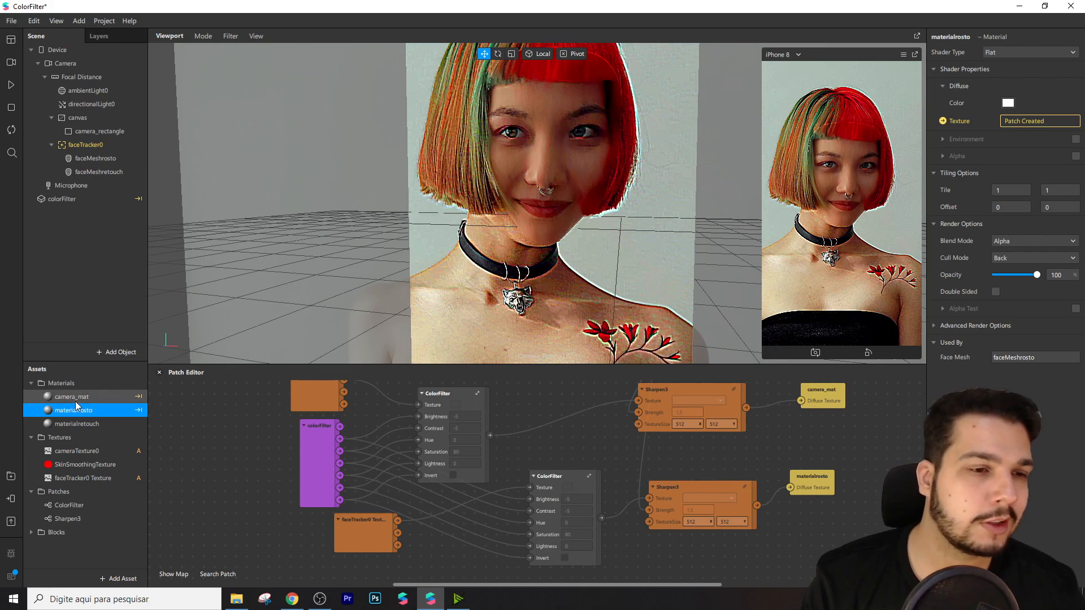
{"action": "left_click", "coordinate": [936, 327]}
{"action": "left_click", "coordinate": [997, 360]}
{"action": "left_click", "coordinate": [996, 377]}
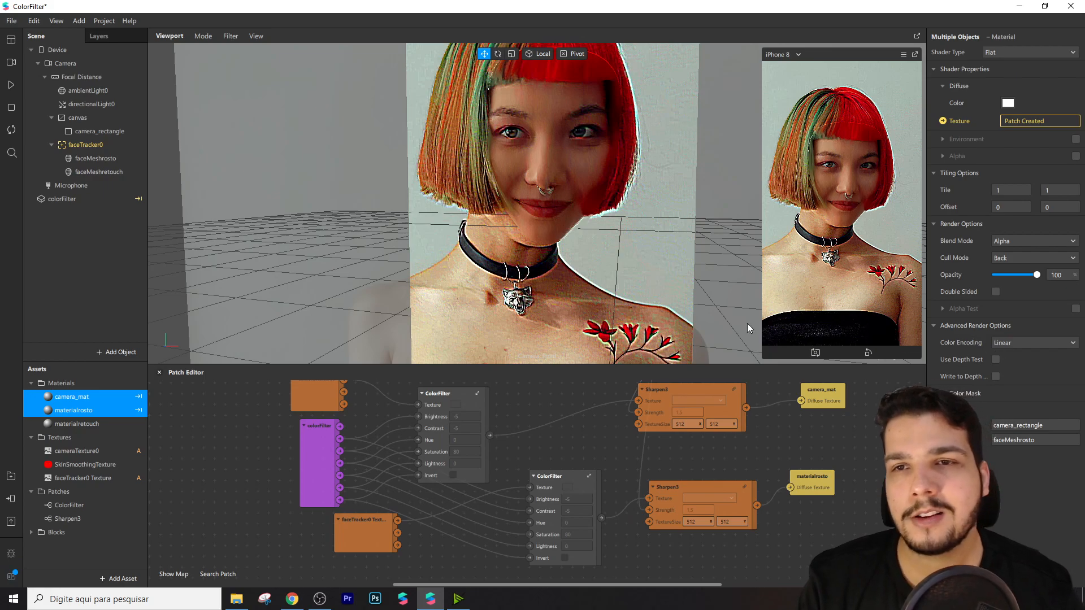
- Enable Alpha on materialrosto and import faceMeshMask as its alpha texture
{"action": "left_click_drag", "start_coordinate": [526, 83], "coordinate": [395, 245]}
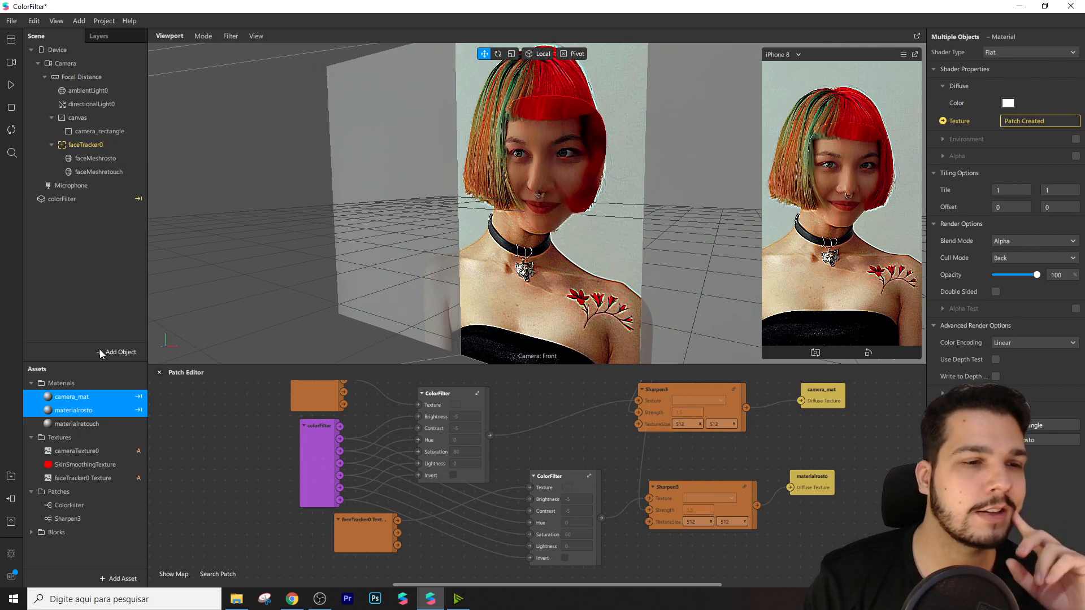
{"action": "left_click", "coordinate": [73, 410]}
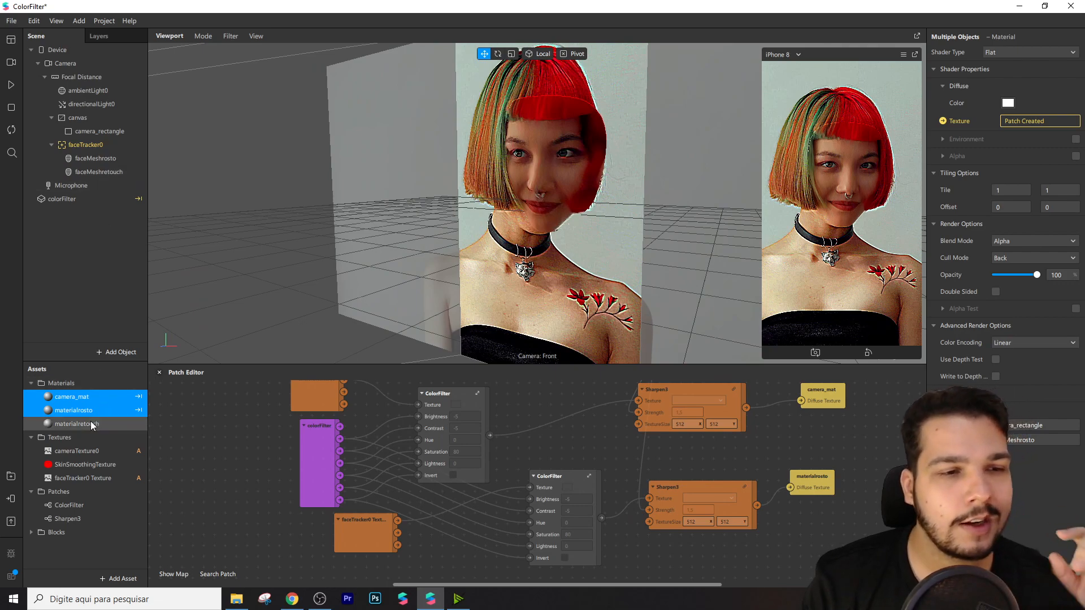
{"action": "left_click", "coordinate": [1075, 156]}
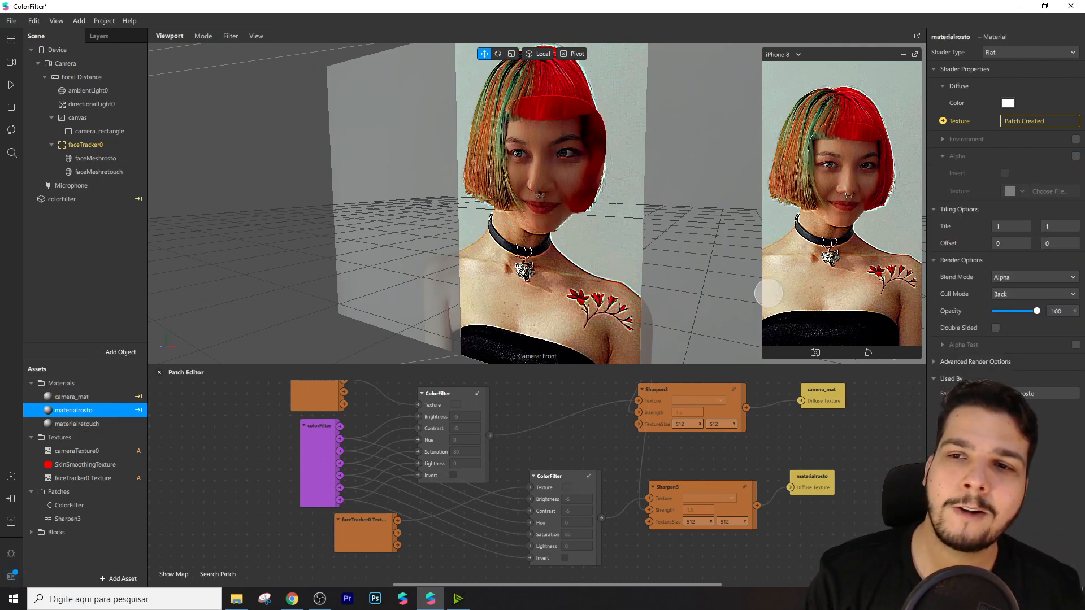
{"action": "left_click", "coordinate": [1075, 156]}
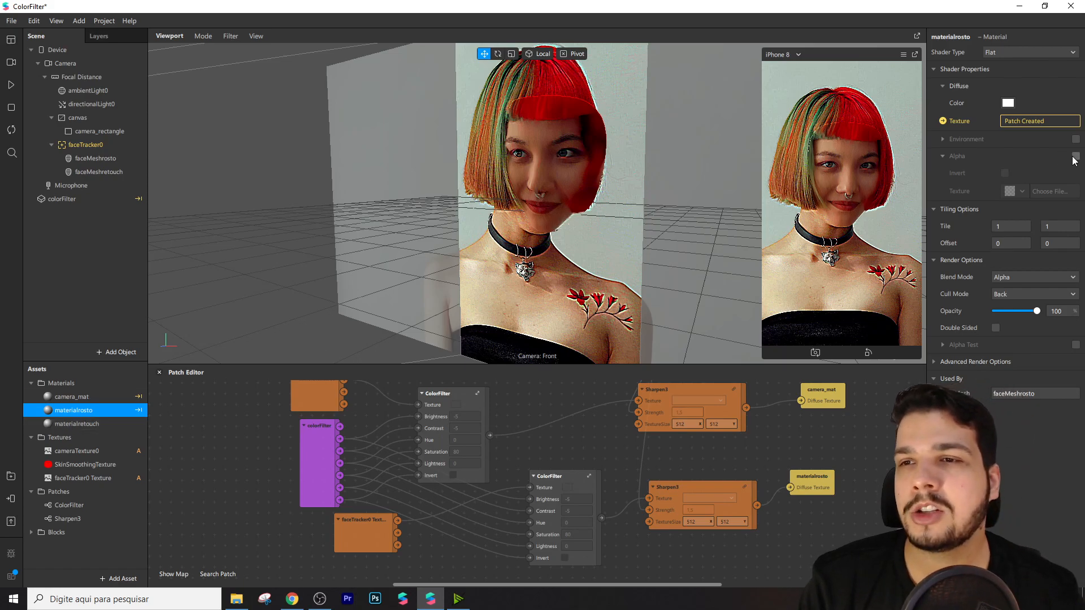
{"action": "left_click", "coordinate": [1075, 156]}
{"action": "left_click", "coordinate": [1011, 192]}
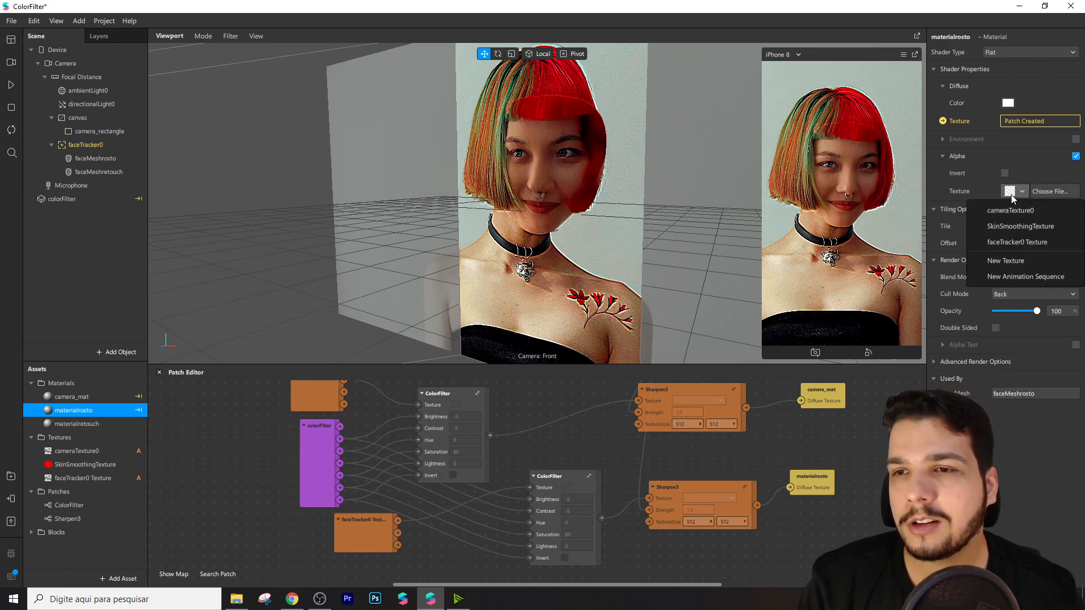
{"action": "left_click", "coordinate": [1019, 260]}
{"action": "key", "text": "Escape"}
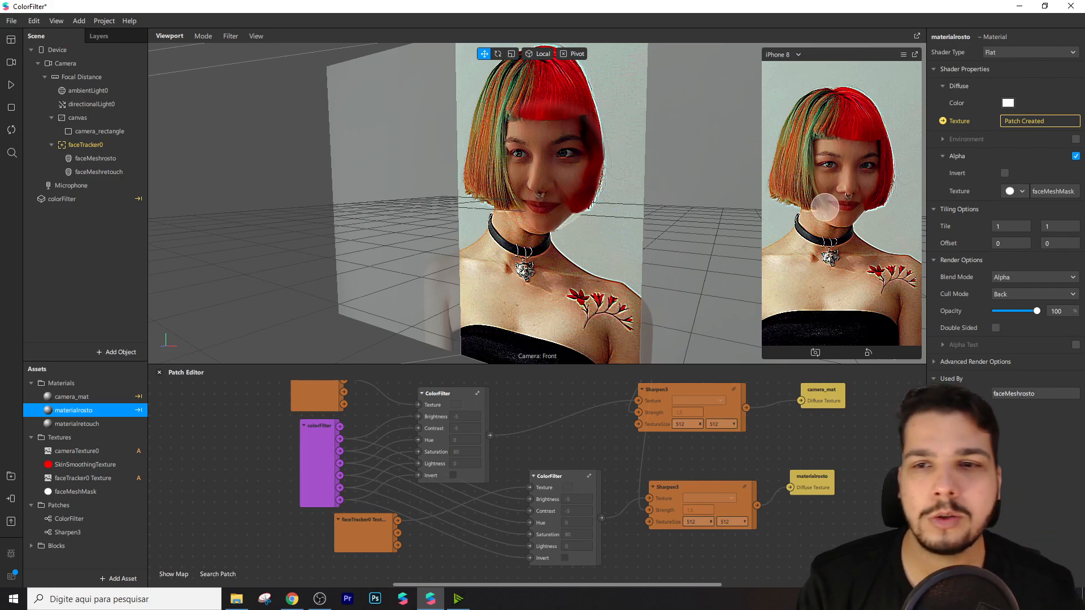
- Play the simulation and preview the filter on the two TikTok clips, ending with the blonde woman's clip
{"action": "left_click", "coordinate": [10, 86]}
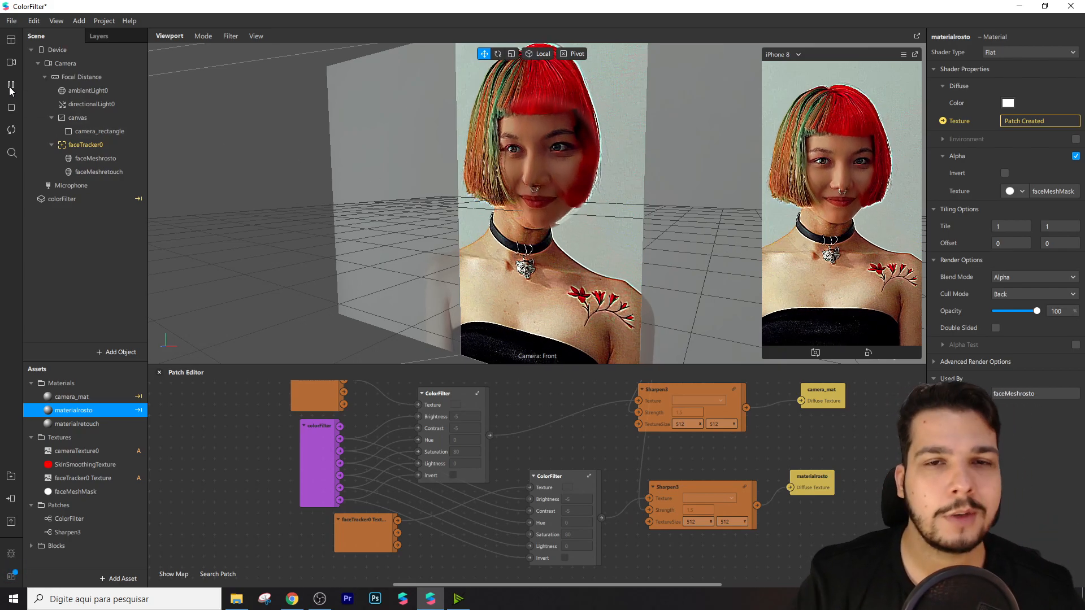
{"action": "left_click", "coordinate": [11, 62]}
{"action": "left_click", "coordinate": [104, 192]}
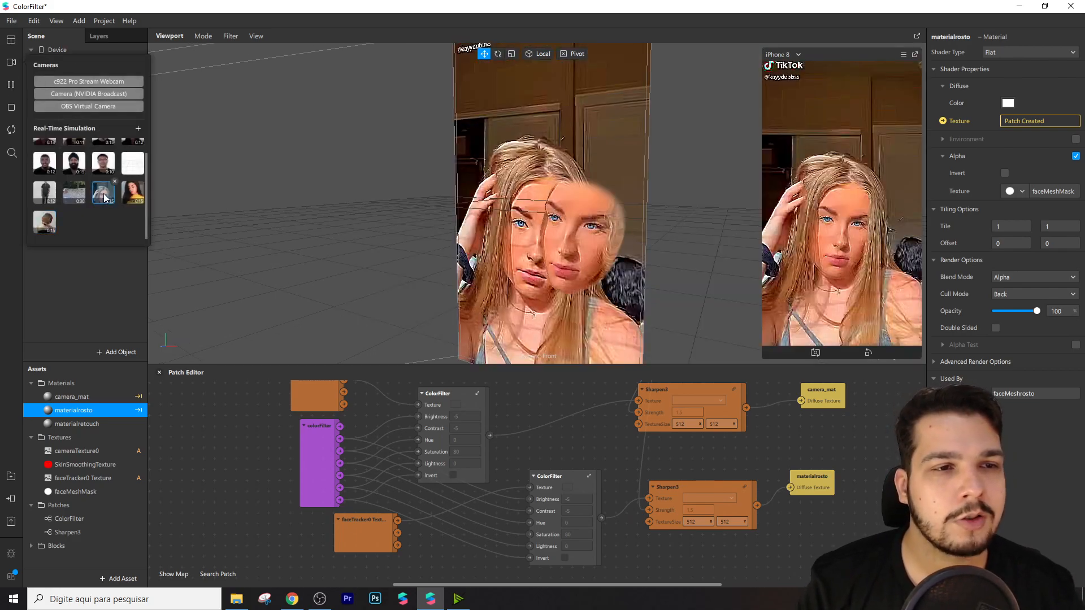
{"action": "left_click", "coordinate": [132, 193]}
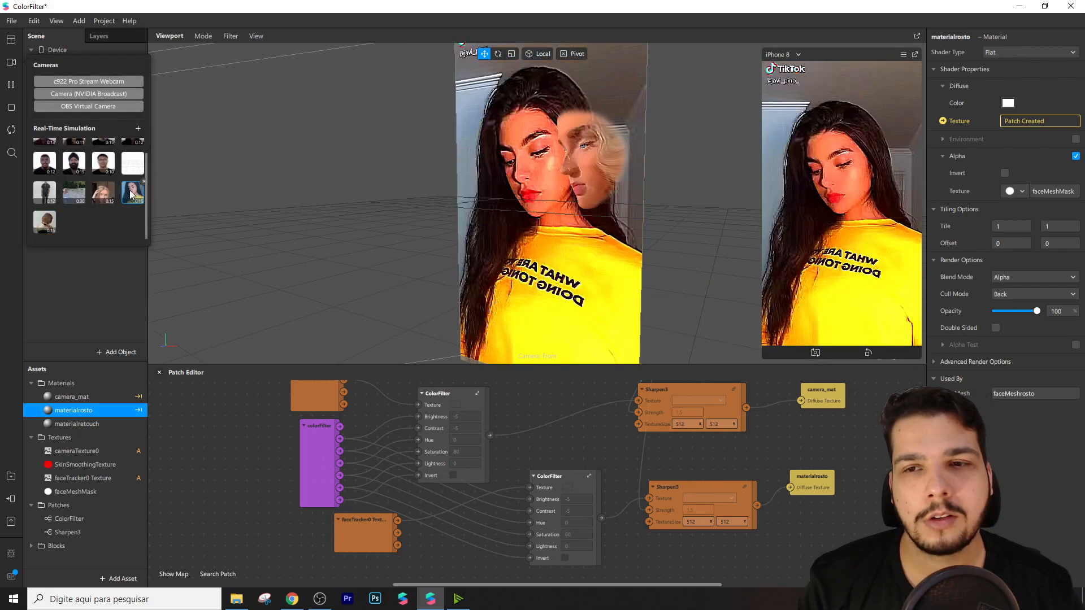
{"action": "left_click", "coordinate": [100, 195]}
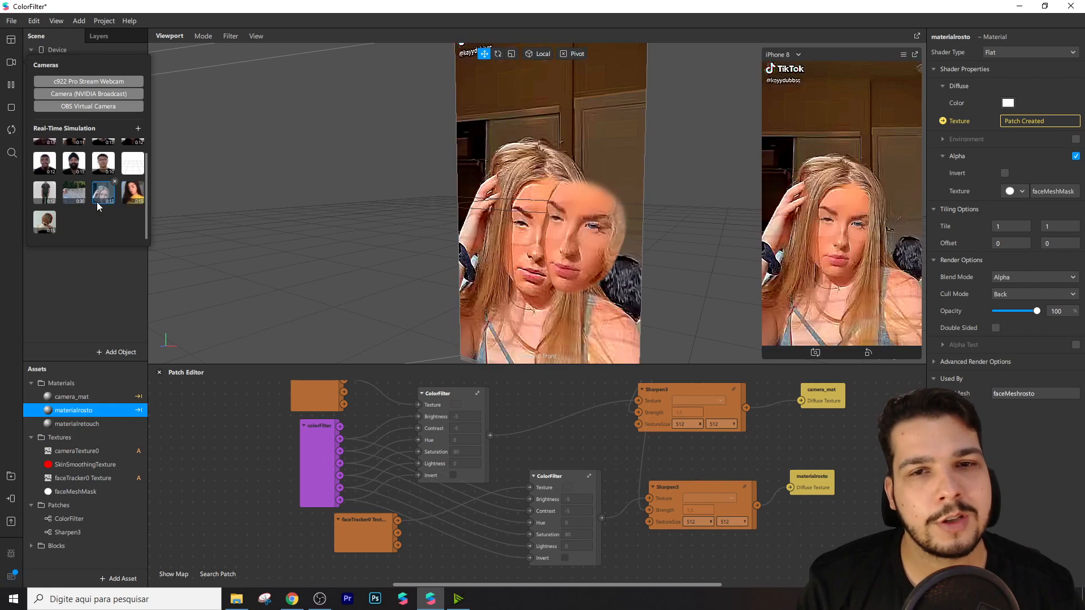
{"action": "left_click", "coordinate": [77, 264]}
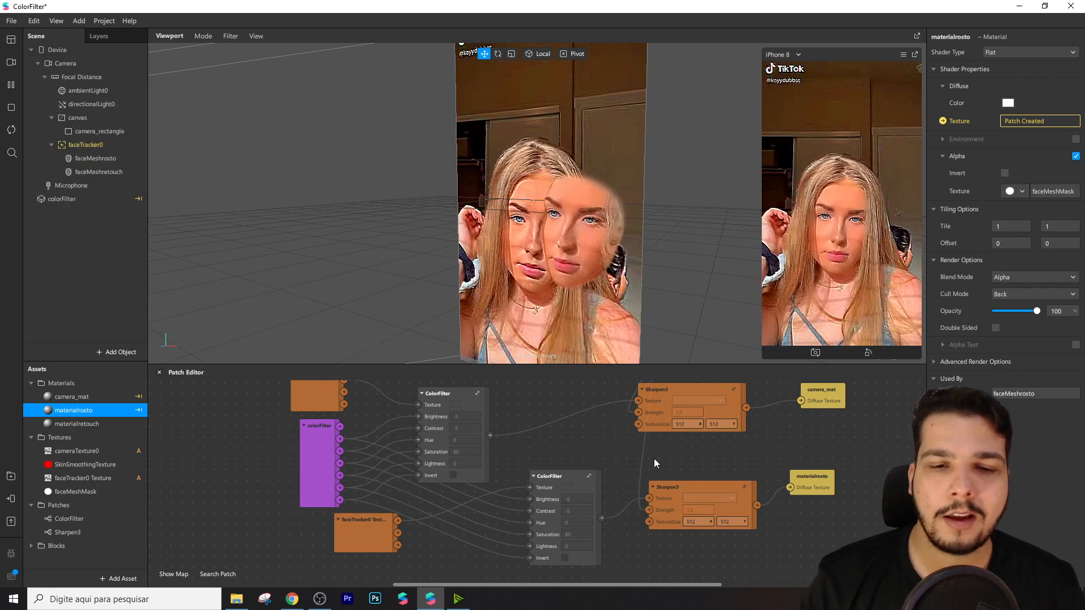
- Move the camera's Sharpen3 patch beside To Range and align the camera_mat patch next to it
{"action": "scroll", "coordinate": [638, 461], "scroll_direction": "up", "scroll_amount": 3}
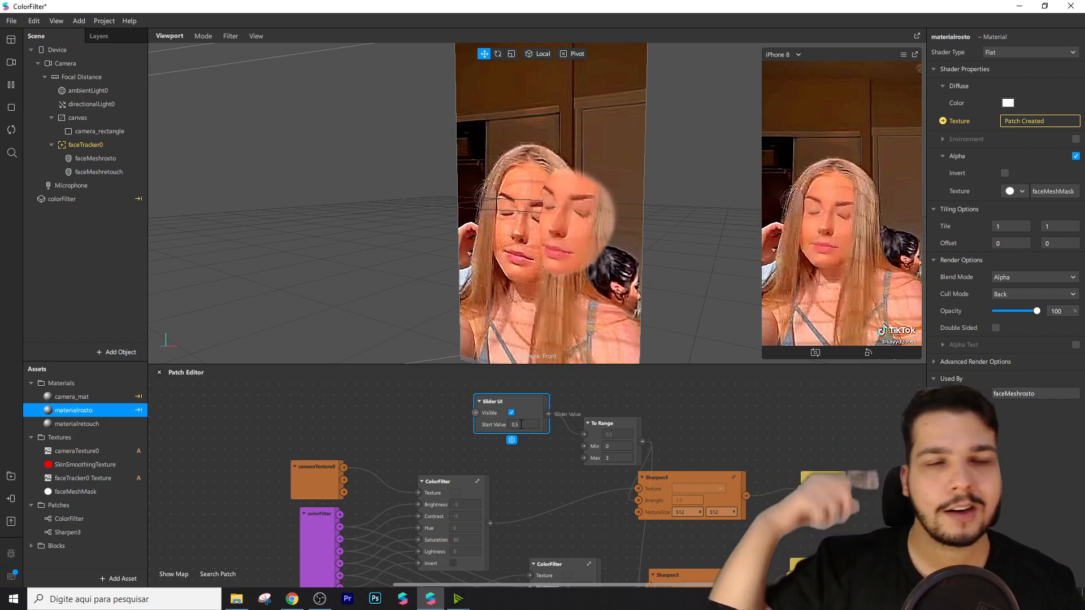
{"action": "left_click_drag", "start_coordinate": [693, 477], "coordinate": [685, 422]}
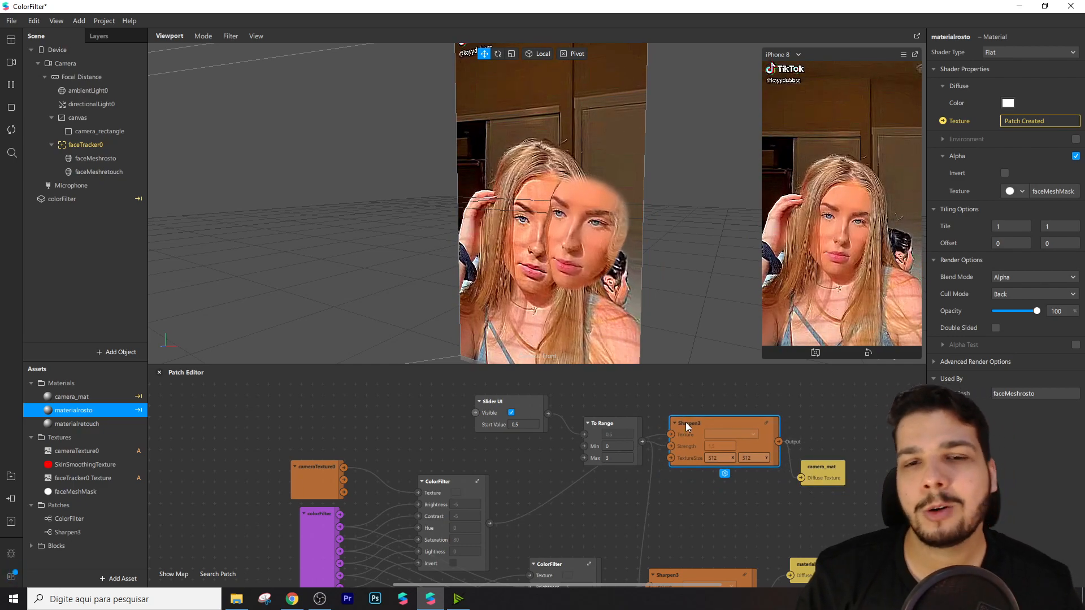
{"action": "scroll", "coordinate": [537, 451], "scroll_direction": "down", "scroll_amount": 2}
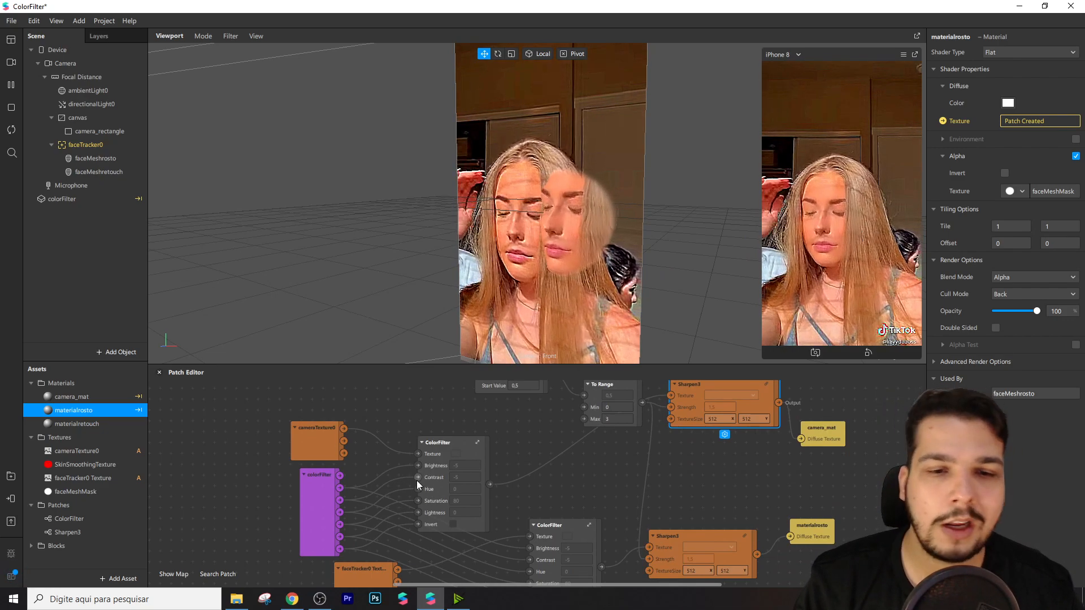
{"action": "scroll", "coordinate": [565, 513], "scroll_direction": "down", "scroll_amount": 1}
{"action": "left_click", "coordinate": [564, 512]}
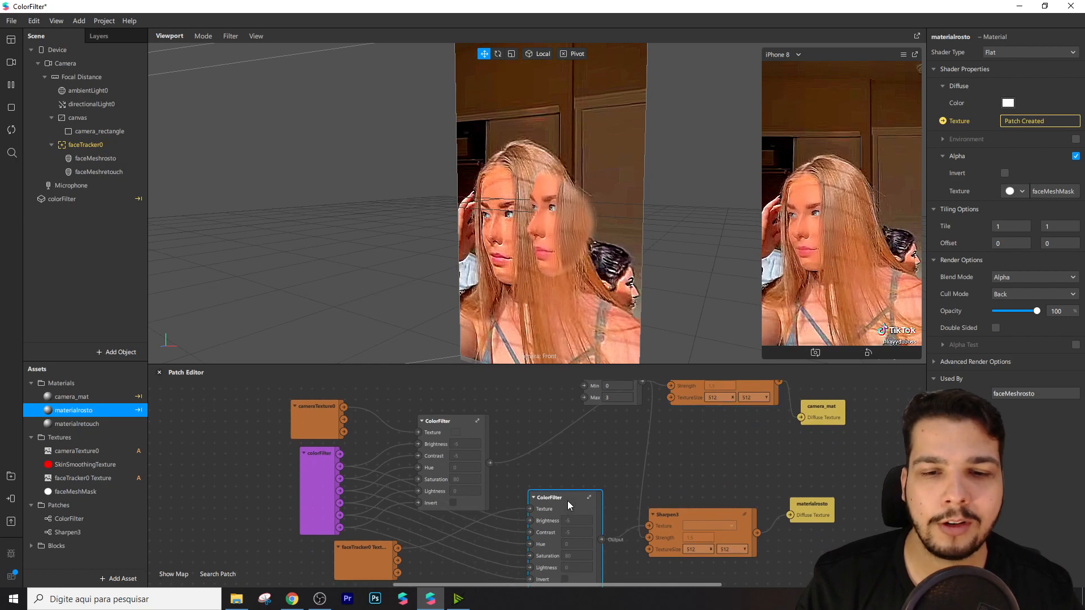
{"action": "scroll", "coordinate": [565, 500], "scroll_direction": "up", "scroll_amount": 3}
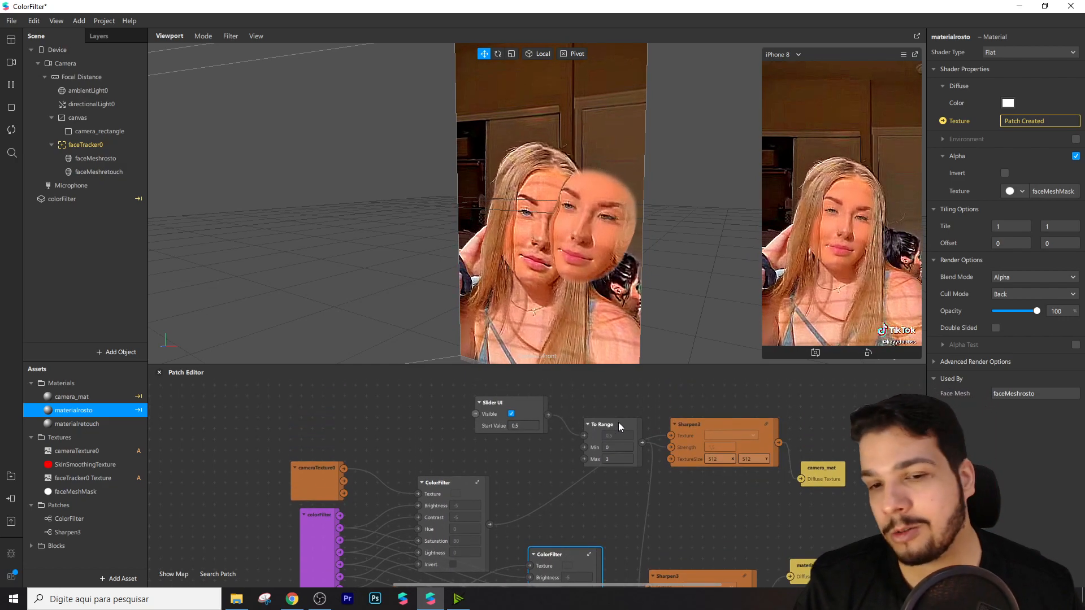
{"action": "left_click", "coordinate": [639, 398]}
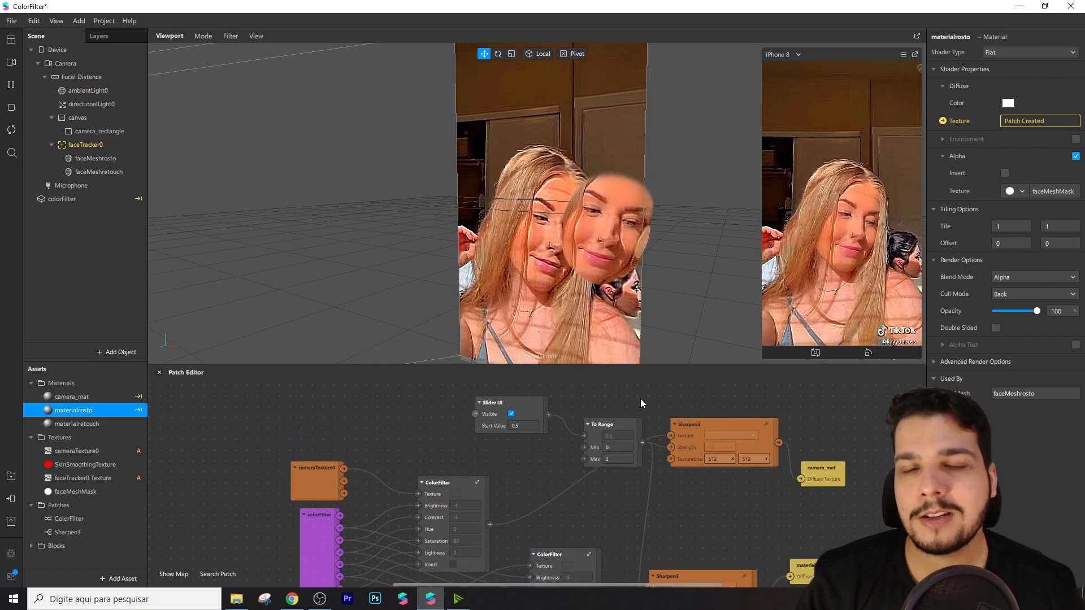
{"action": "scroll", "coordinate": [711, 404], "scroll_direction": "down", "scroll_amount": 1}
{"action": "left_click", "coordinate": [820, 461]}
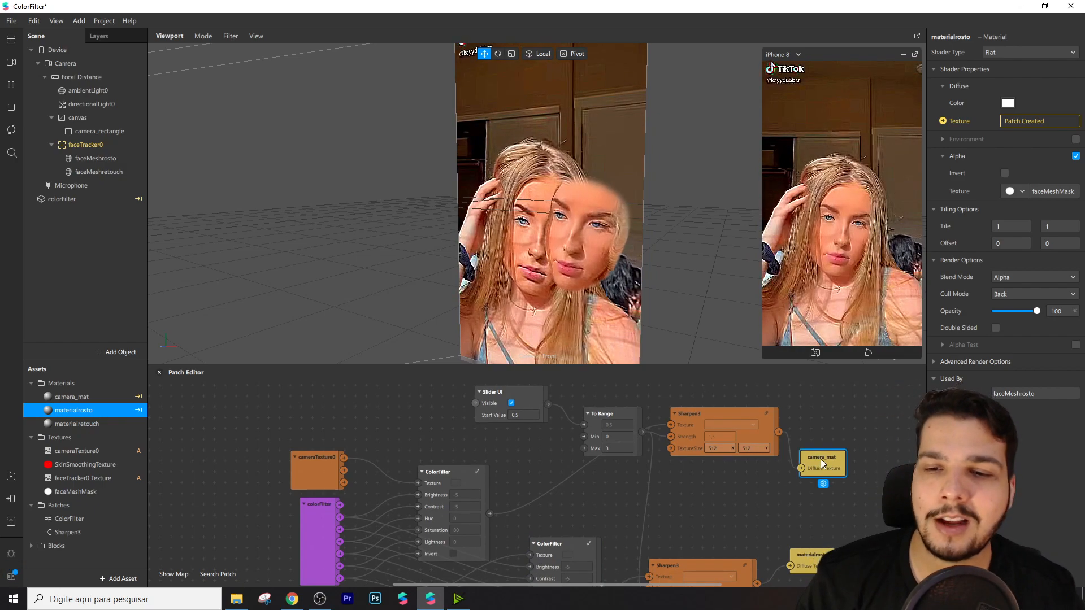
{"action": "left_click_drag", "start_coordinate": [820, 461], "coordinate": [821, 440]}
{"action": "left_click", "coordinate": [854, 417]}
{"action": "scroll", "coordinate": [852, 419], "scroll_direction": "up", "scroll_amount": 2}
{"action": "scroll", "coordinate": [840, 431], "scroll_direction": "down", "scroll_amount": 2}
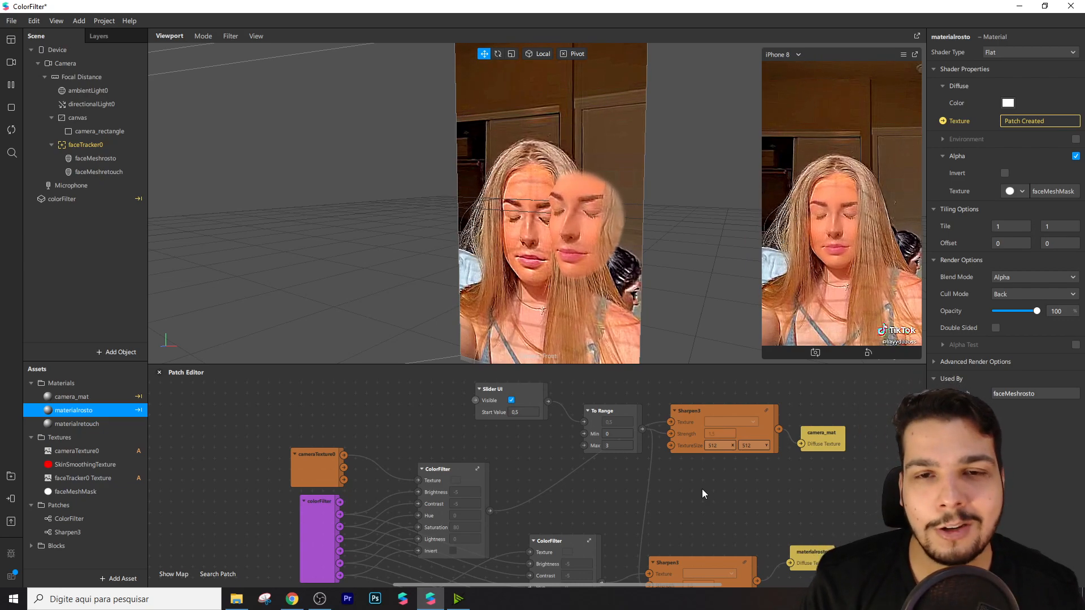
- Align the duplicated Sharpen3 and the materialrosto patches below the camera's Sharpen3 and camera_mat
{"action": "scroll", "coordinate": [712, 483], "scroll_direction": "down", "scroll_amount": 3}
{"action": "left_click_drag", "start_coordinate": [694, 521], "coordinate": [704, 467]}
{"action": "left_click_drag", "start_coordinate": [814, 515], "coordinate": [817, 473]}
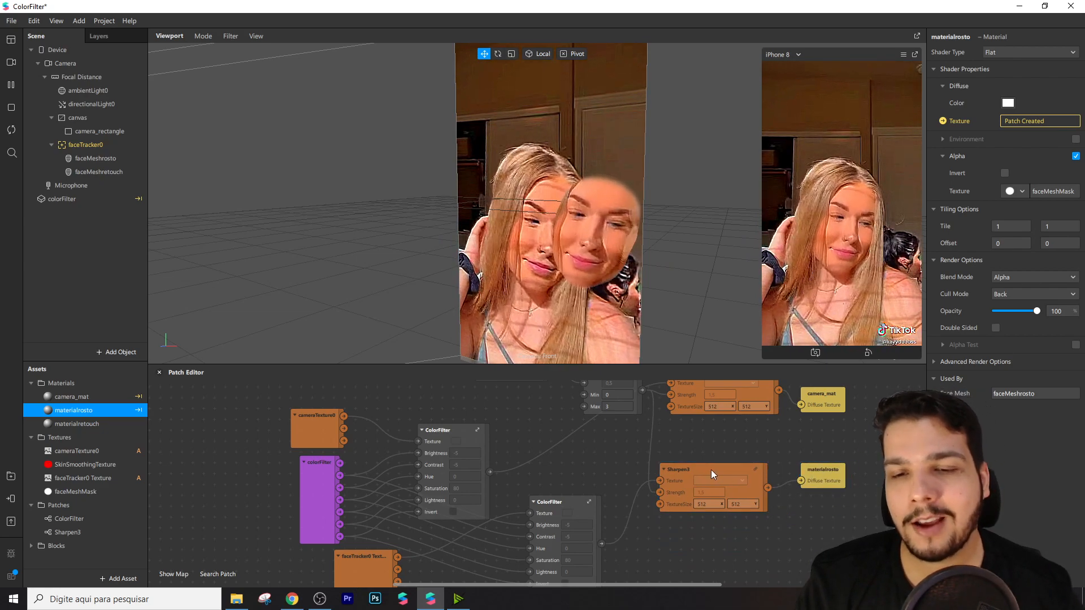
{"action": "left_click_drag", "start_coordinate": [710, 468], "coordinate": [718, 453]}
{"action": "left_click", "coordinate": [680, 538]}
{"action": "scroll", "coordinate": [671, 512], "scroll_direction": "down", "scroll_amount": 3}
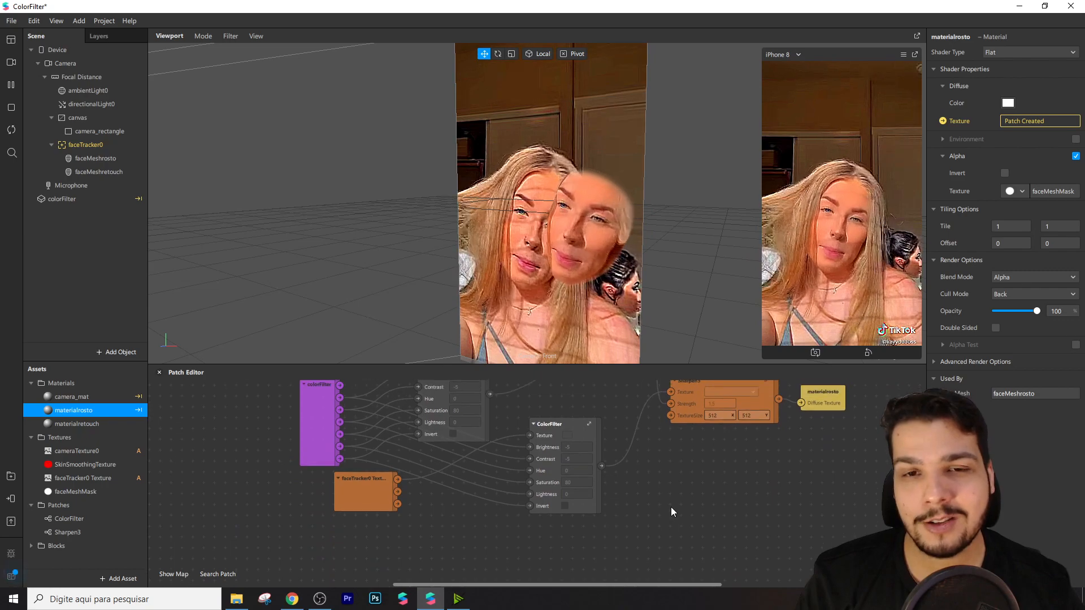
{"action": "scroll", "coordinate": [670, 507], "scroll_direction": "up", "scroll_amount": 1}
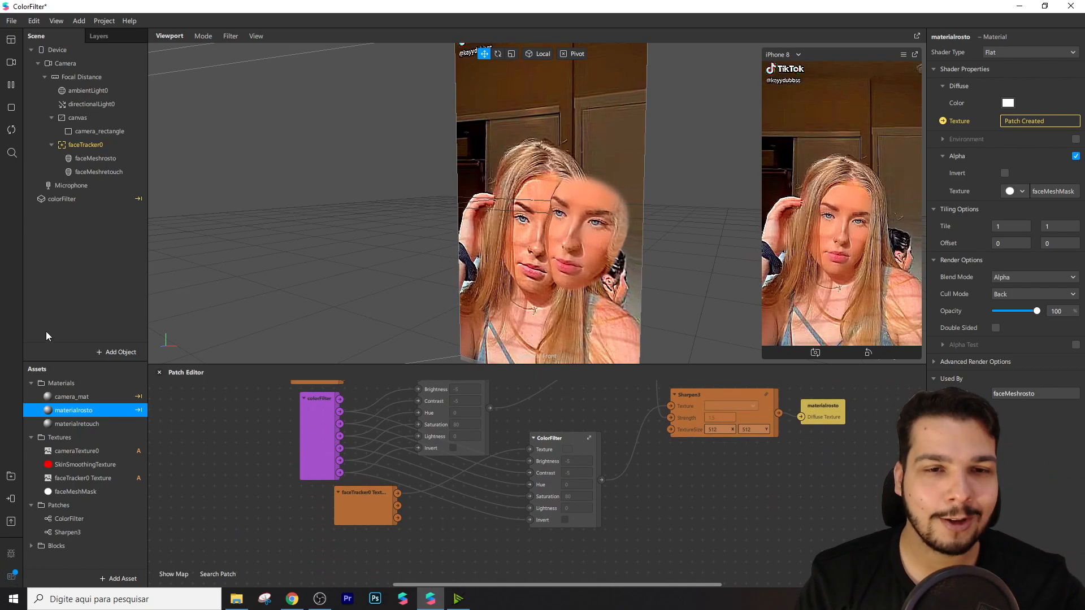